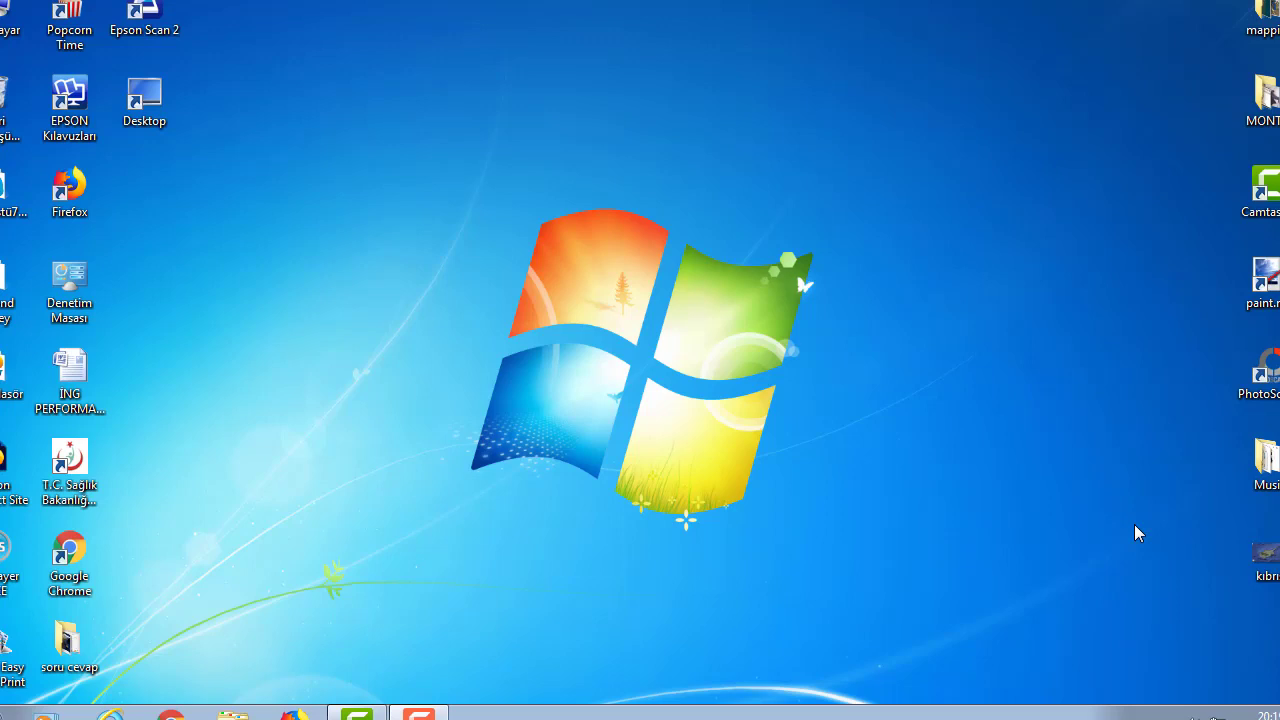
- Open the Cyprus satellite map image from the desktop and send it to paint.net for editing
double_click(1258, 556)
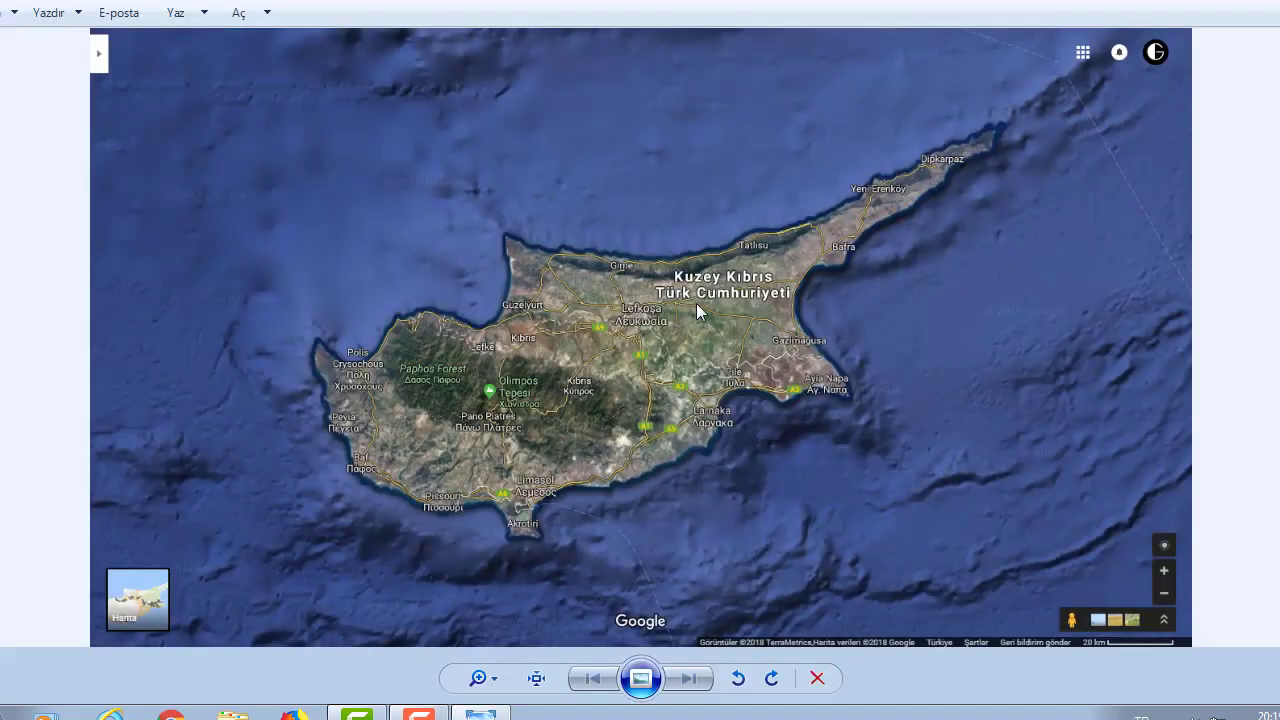
right_click(494, 226)
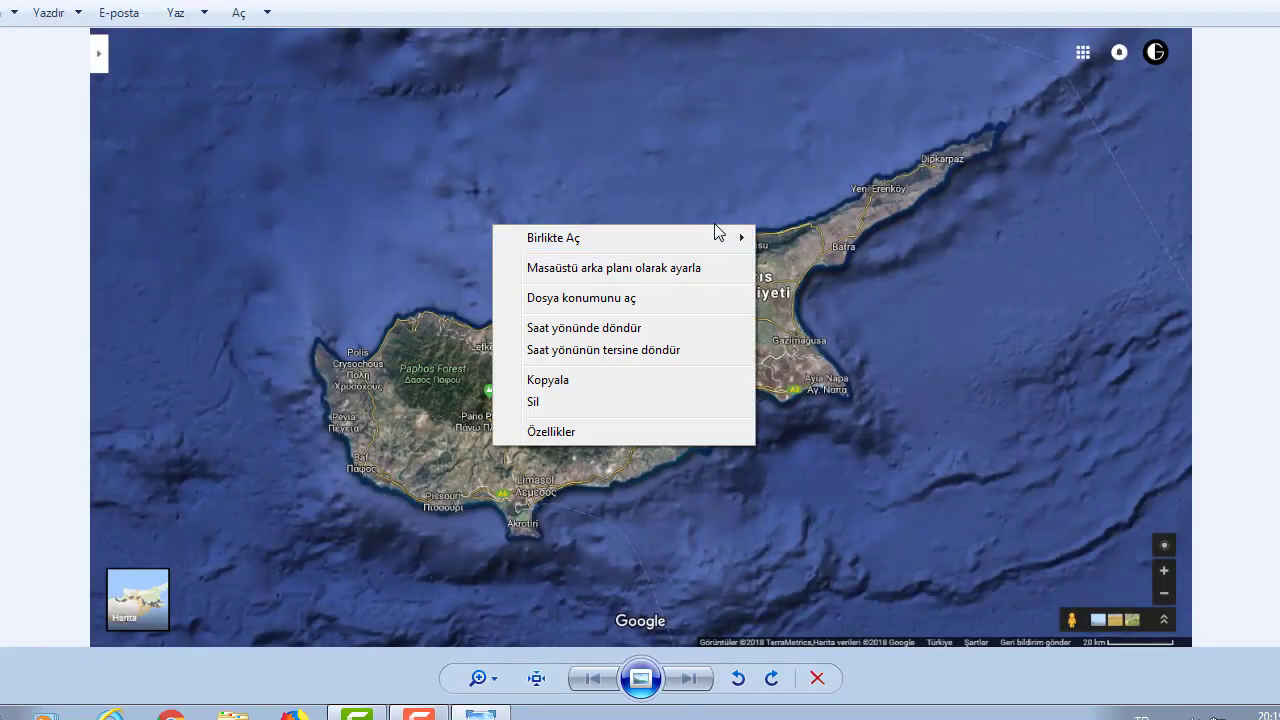
mouse_move(714, 237)
click(860, 304)
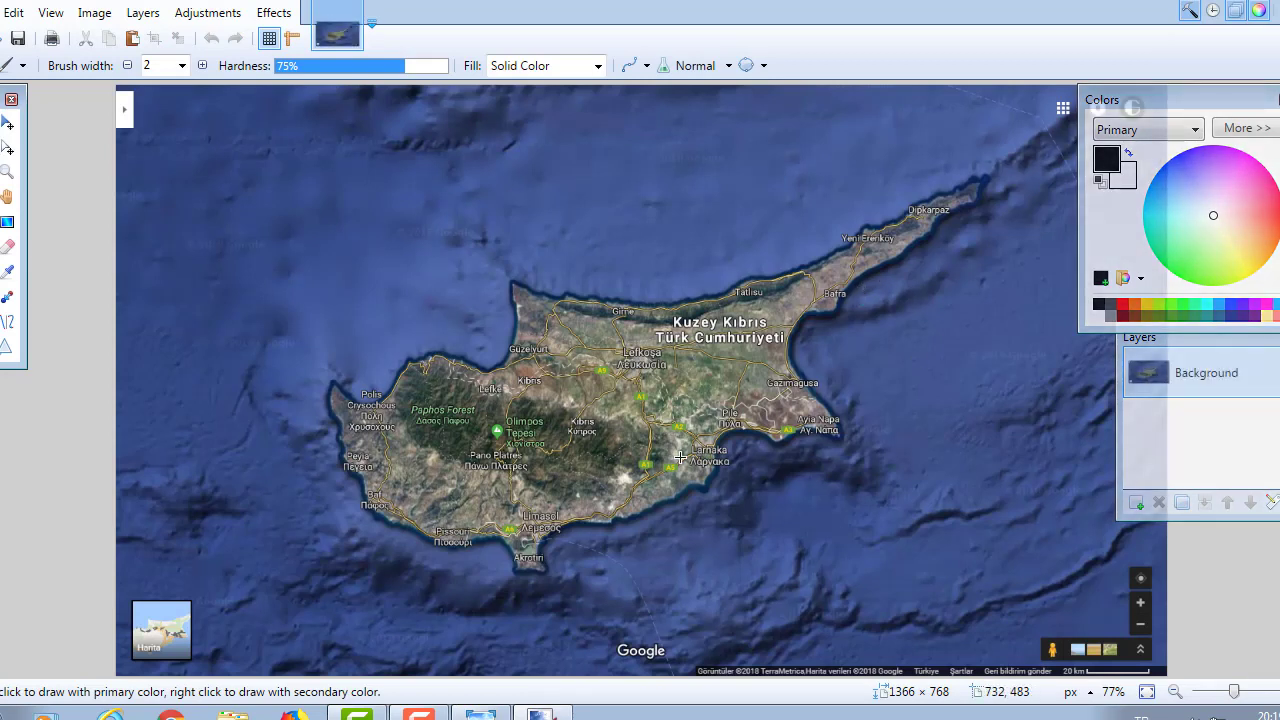
- Create a new blank image 1280 pixels wide and 720 pixels high
key(ctrl+n)
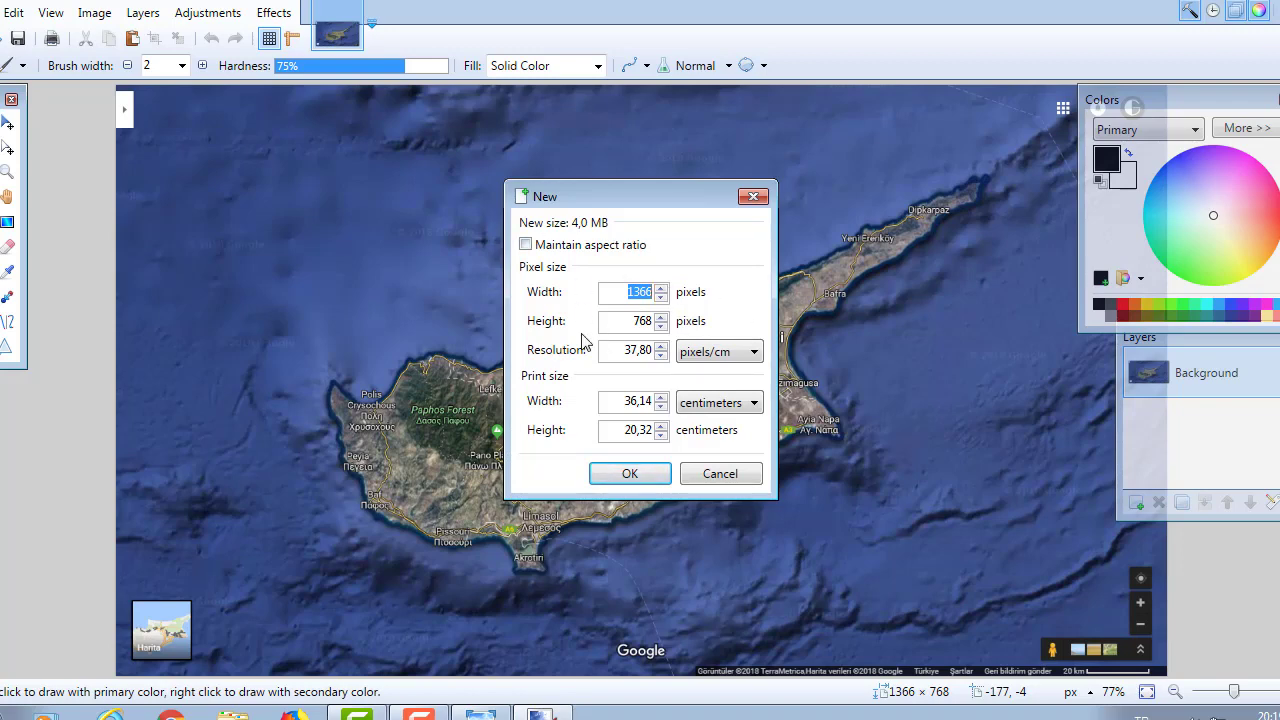
text(1280)
text(720)
key(Return)
- Paste the map with the canvas size kept, shift it about 79 px left and 13 px up, and deselect it
key(ctrl+v)
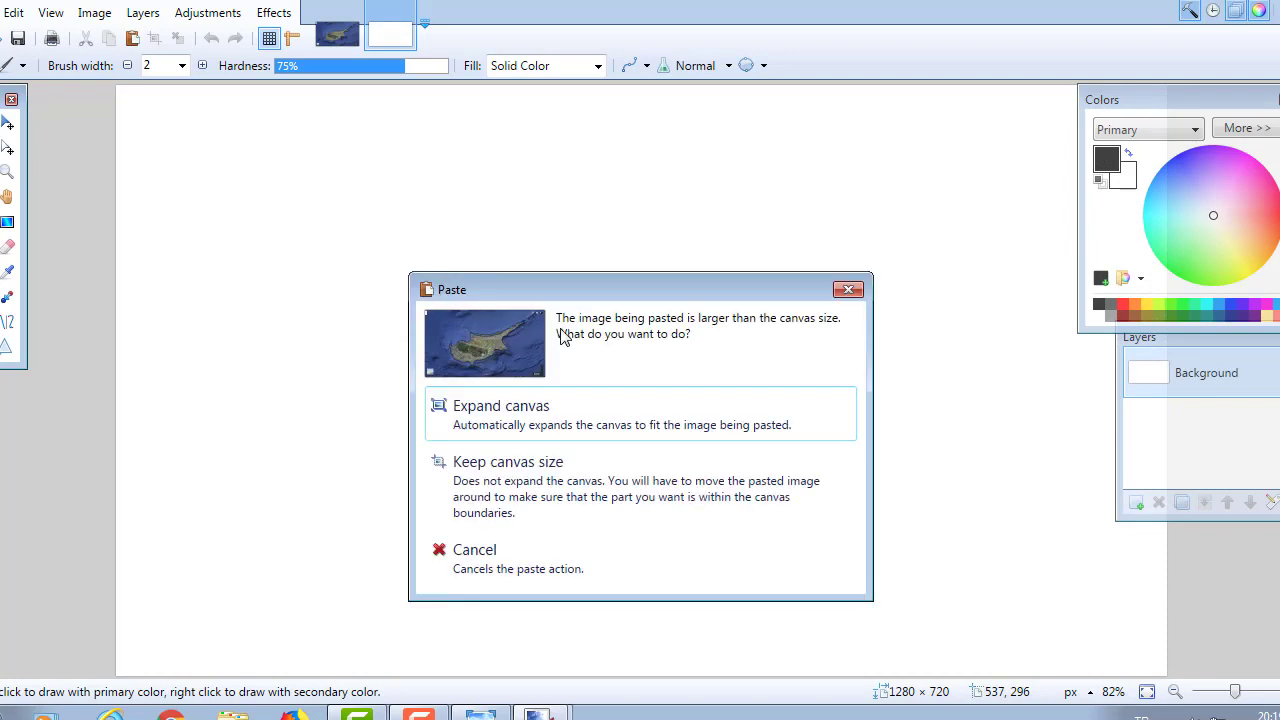
click(700, 480)
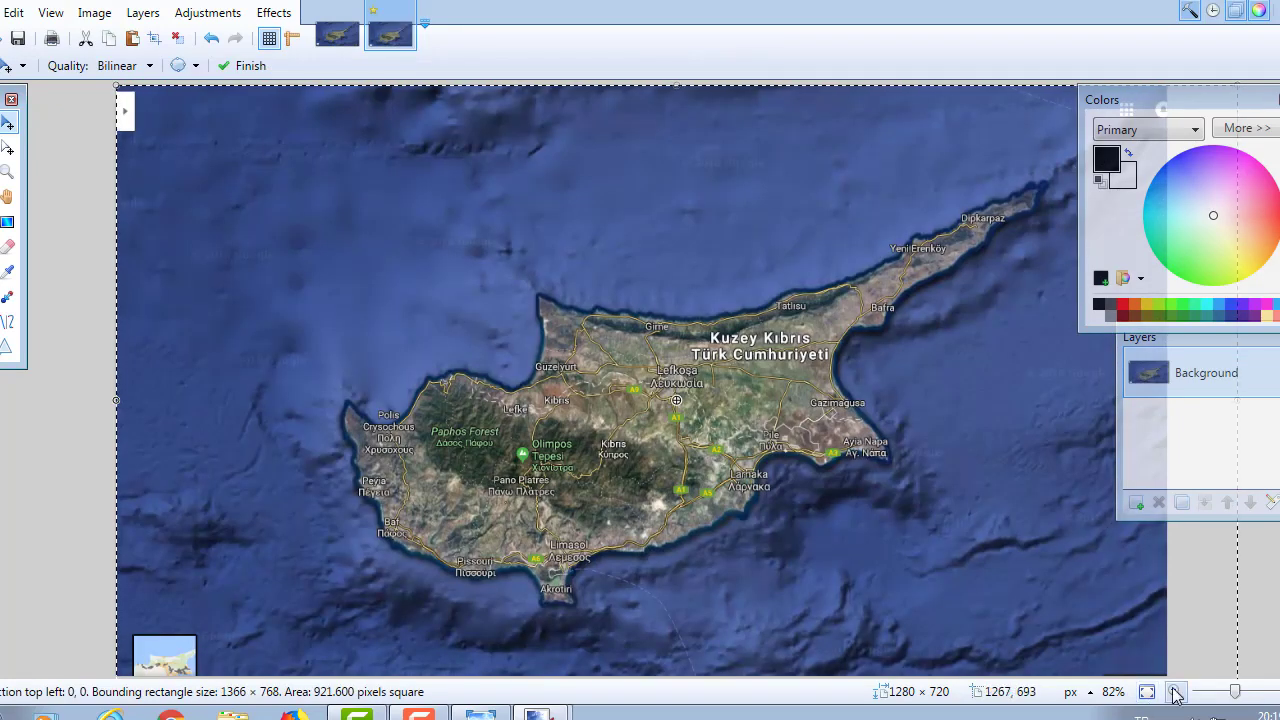
click(1174, 692)
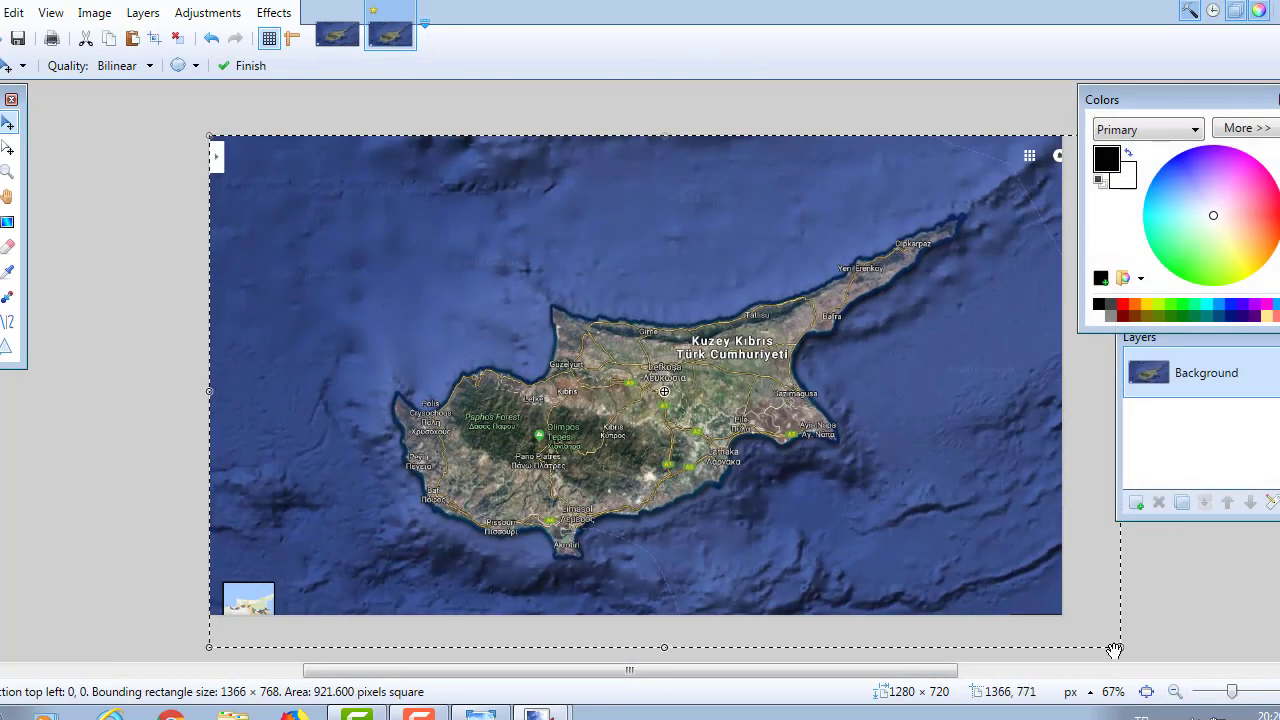
drag(765, 467, 705, 452)
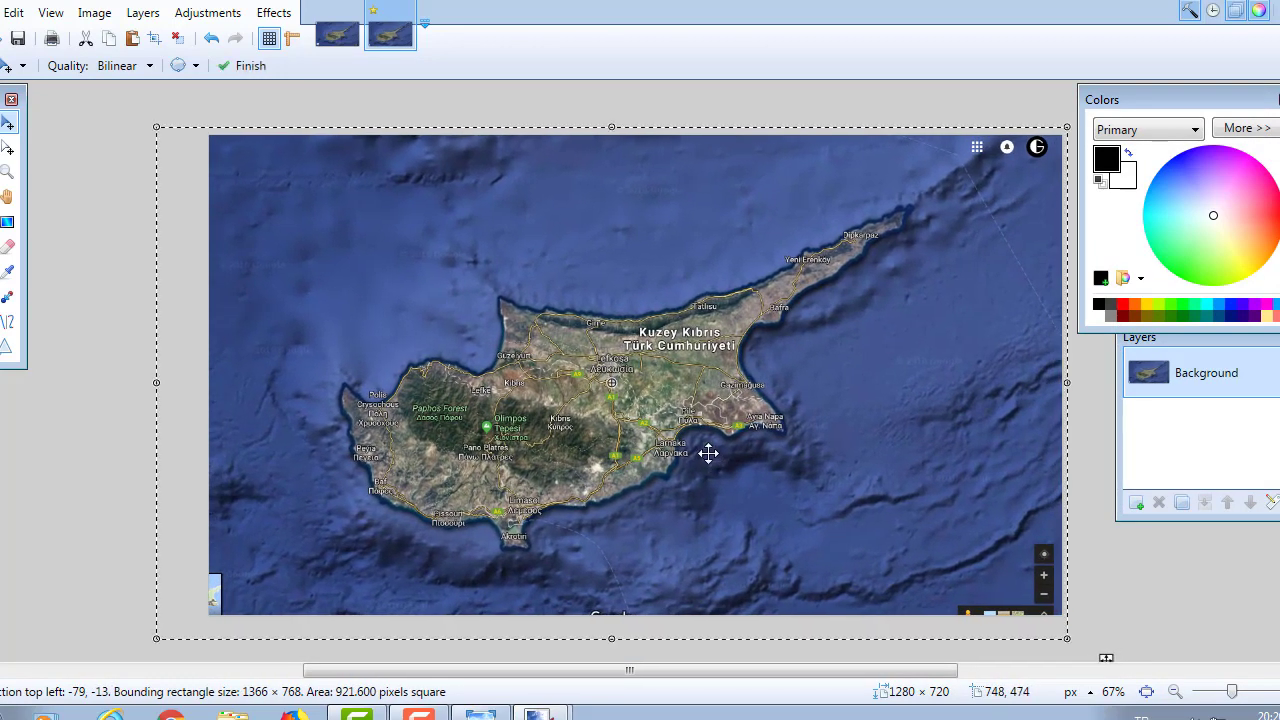
key(s)
key(ctrl+d)
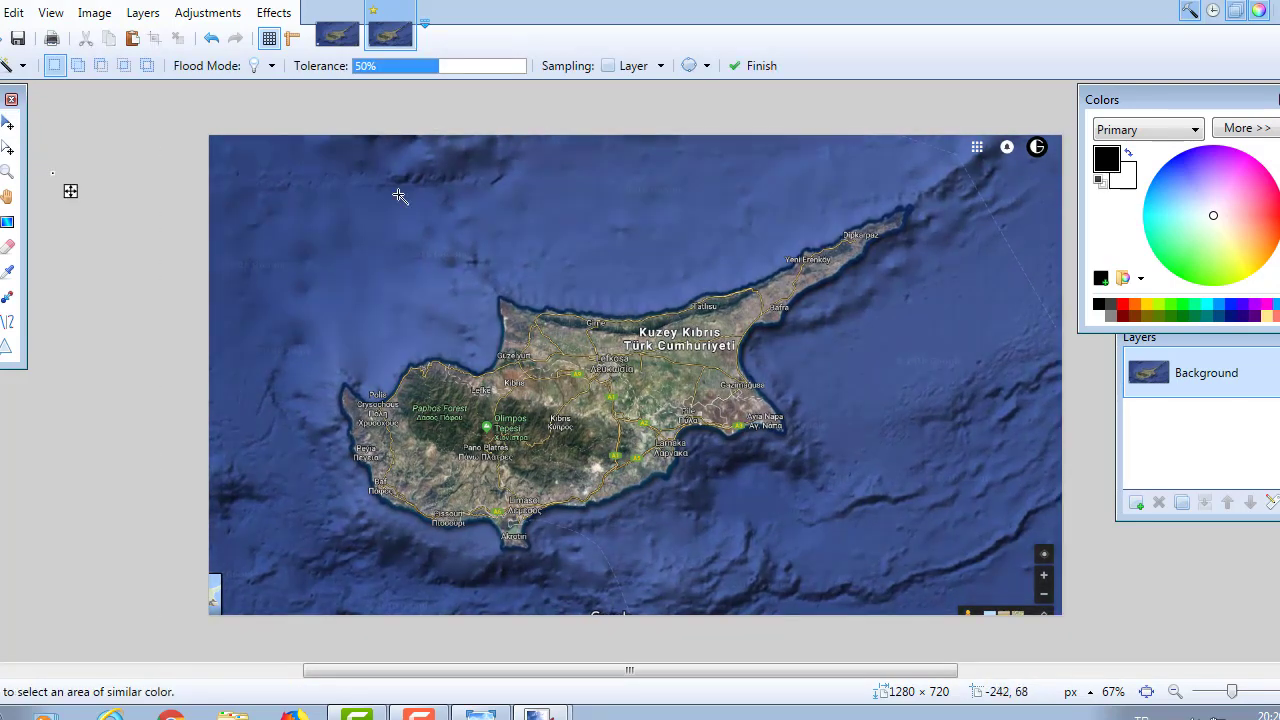
- Add a layer and trace the island's north coast in black with a 3-pixel brush, from the northeastern tip westward
click(1138, 502)
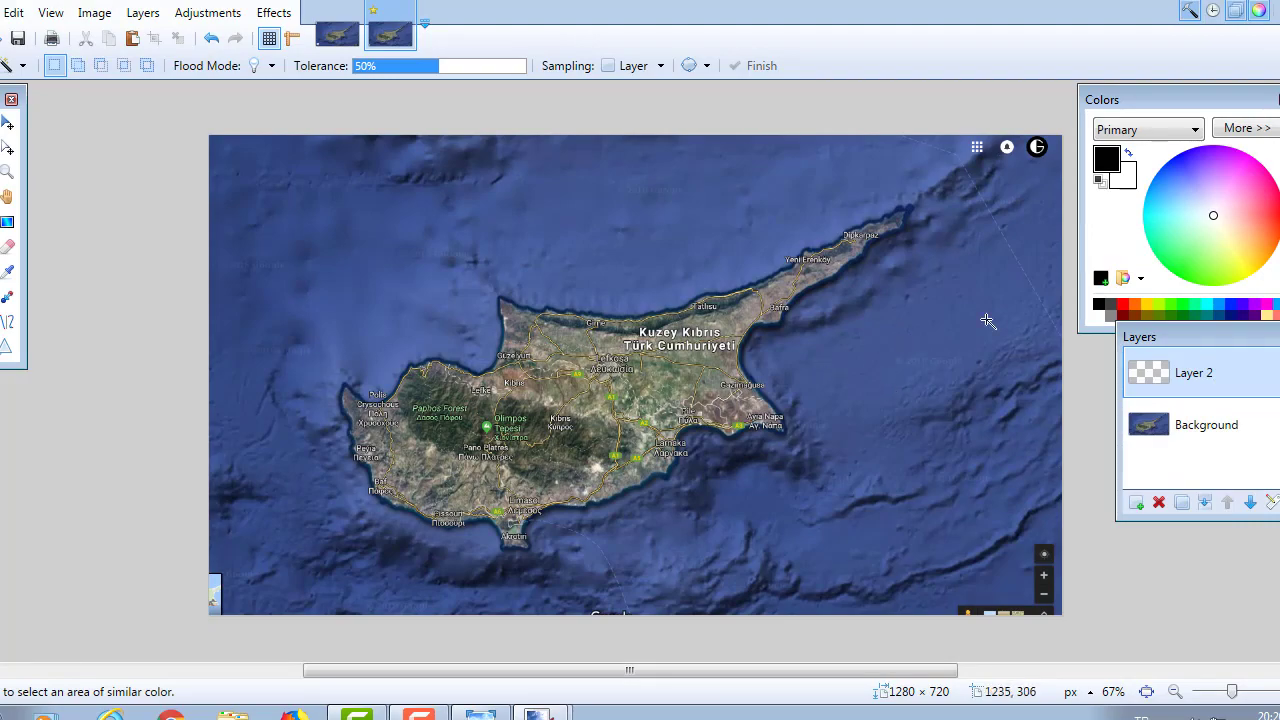
key(b)
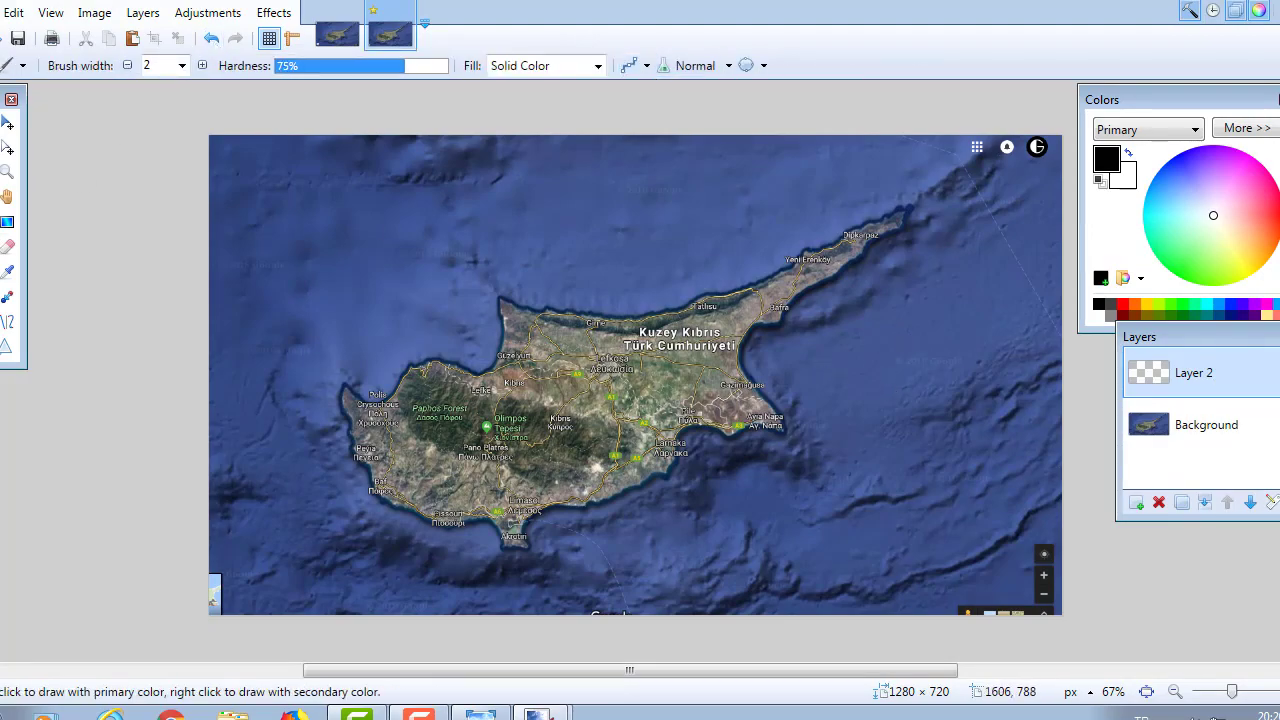
key(ctrl+plus)
key(ctrl+plus)
key(ctrl+plus)
key(ctrl+plus)
key(ctrl+plus)
scroll(700, 660, up, 3)
drag(700, 670, 994, 651)
scroll(865, 650, up, 5)
scroll(795, 507, up, 3)
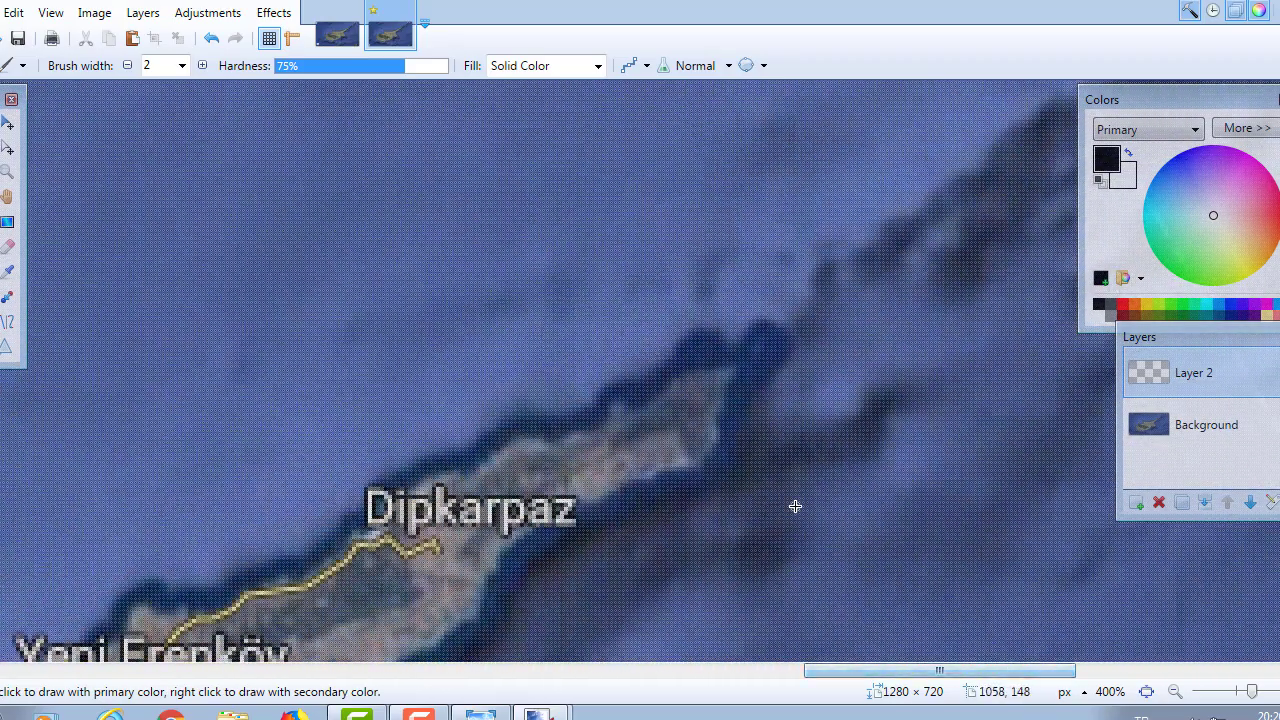
click(182, 65)
click(185, 102)
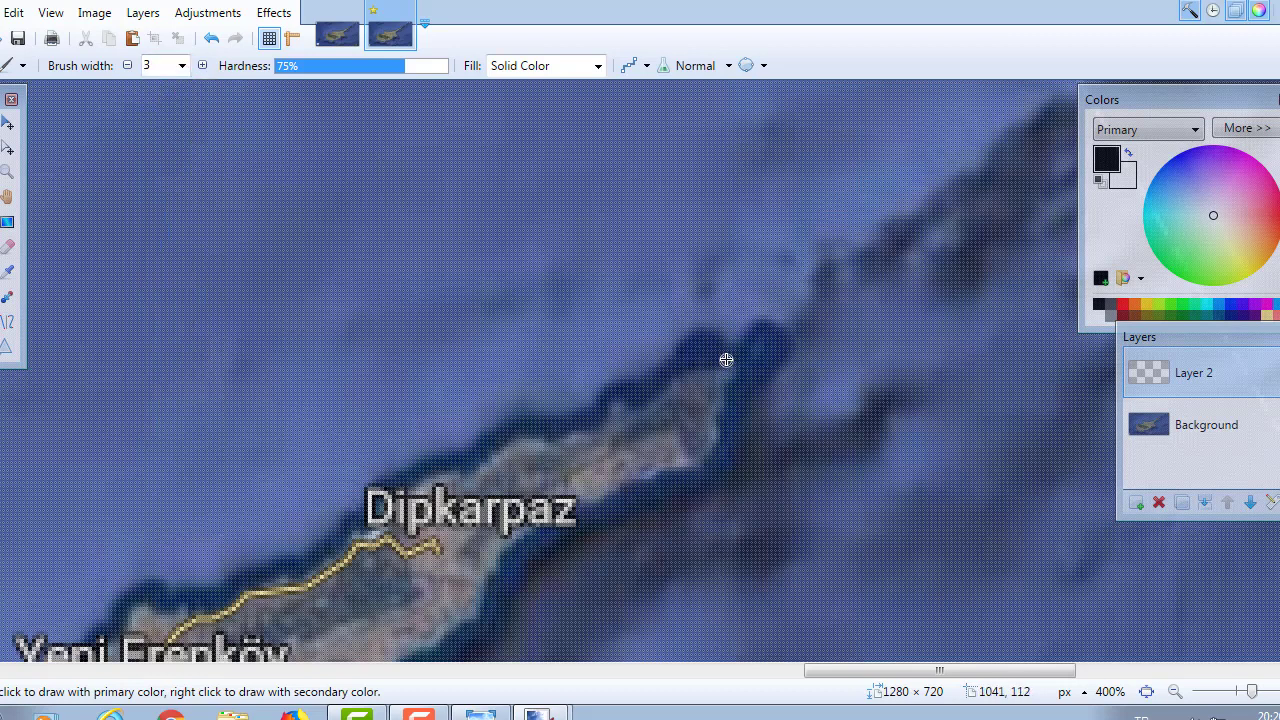
mouse_move(726, 362)
mouse_down()
mouse_move(680, 368)
mouse_move(632, 408)
mouse_move(418, 468)
mouse_move(168, 606)
mouse_move(521, 606)
mouse_move(330, 405)
mouse_move(460, 515)
mouse_move(467, 358)
mouse_move(10, 400)
mouse_move(1080, 400)
mouse_move(700, 345)
mouse_move(469, 380)
mouse_move(476, 585)
mouse_move(795, 268)
mouse_move(671, 371)
mouse_move(316, 329)
mouse_move(165, 485)
mouse_move(2, 526)
mouse_up()
- Erase the stray straight black line running across the sea west of Polis
click(7, 246)
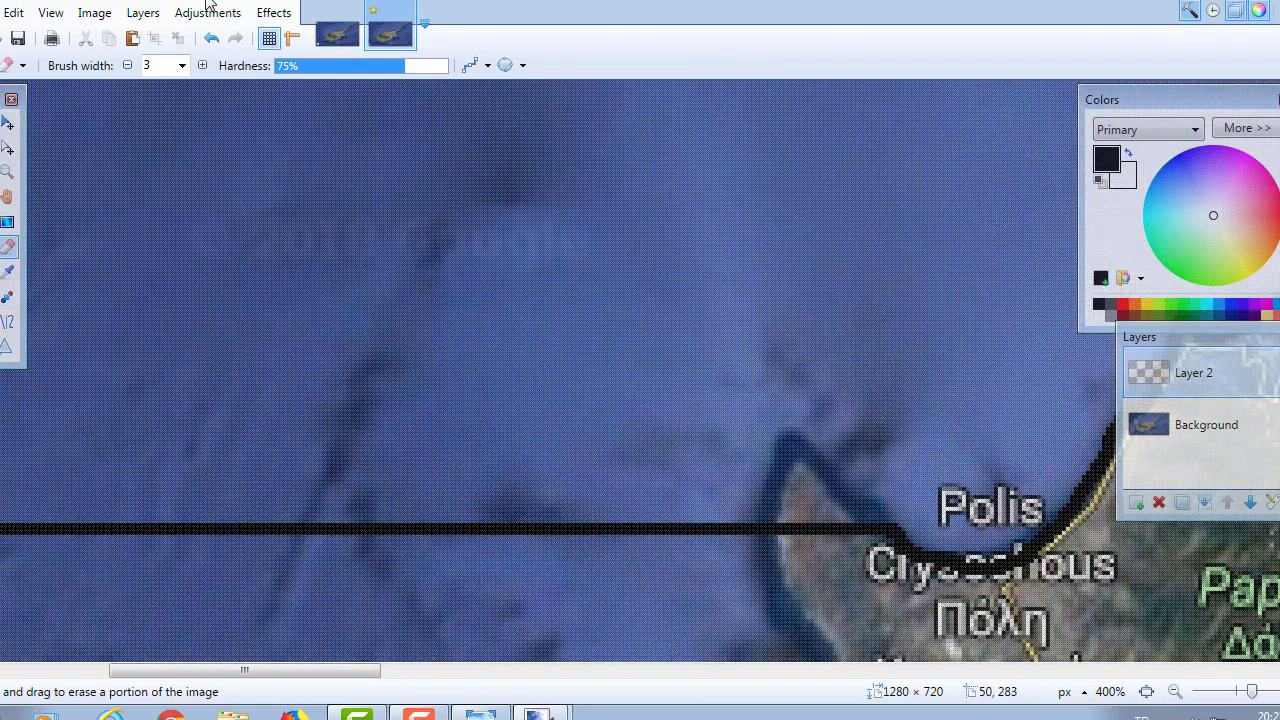
click(182, 65)
click(165, 480)
click(20, 454)
click(182, 65)
click(157, 113)
- Trace the rest of the coastline back to the northeastern tip with the 3-pixel black brush, and hide the Background layer
key(b)
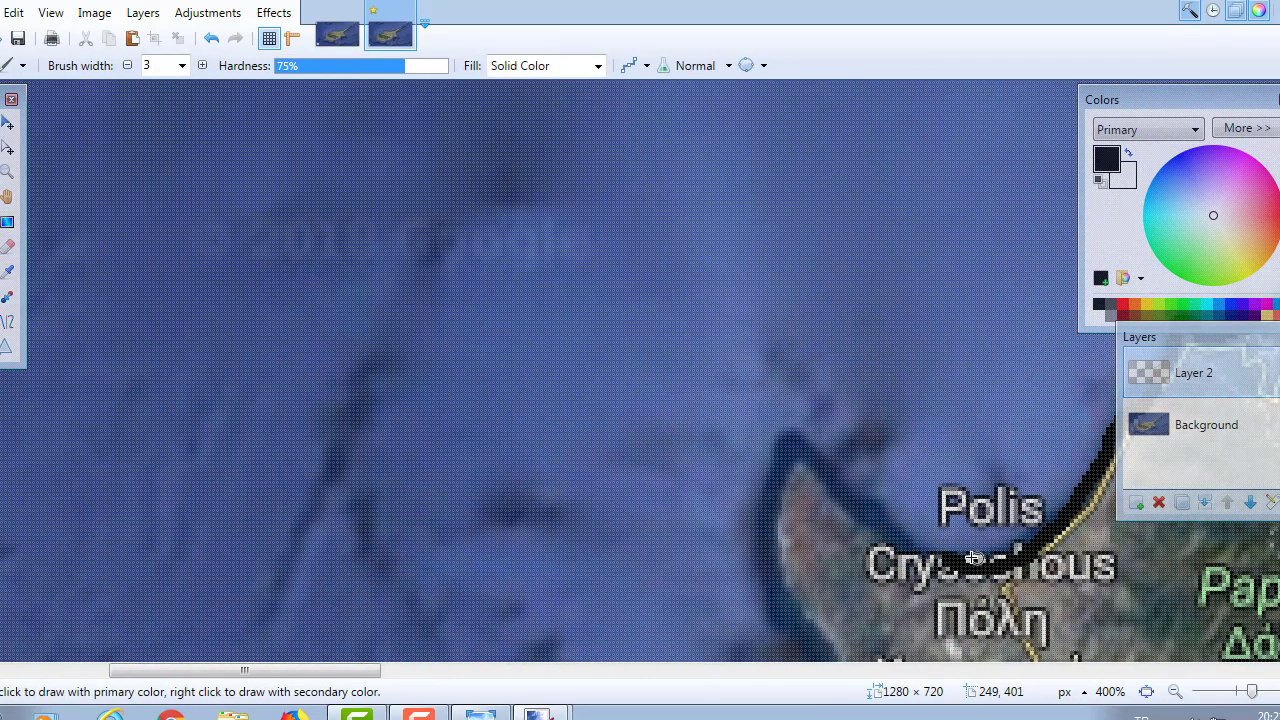
mouse_move(960, 562)
mouse_down()
mouse_move(778, 497)
mouse_move(805, 258)
mouse_move(840, 505)
mouse_move(930, 600)
mouse_move(442, 205)
mouse_move(735, 402)
mouse_move(1084, 422)
mouse_move(195, 410)
mouse_move(336, 551)
mouse_move(850, 327)
mouse_move(780, 569)
mouse_move(270, 618)
mouse_move(885, 225)
mouse_move(345, 350)
mouse_move(618, 345)
mouse_move(429, 594)
mouse_move(453, 182)
mouse_move(723, 569)
mouse_move(338, 559)
mouse_move(855, 150)
mouse_move(690, 243)
mouse_move(672, 307)
mouse_move(572, 379)
mouse_move(514, 397)
mouse_up()
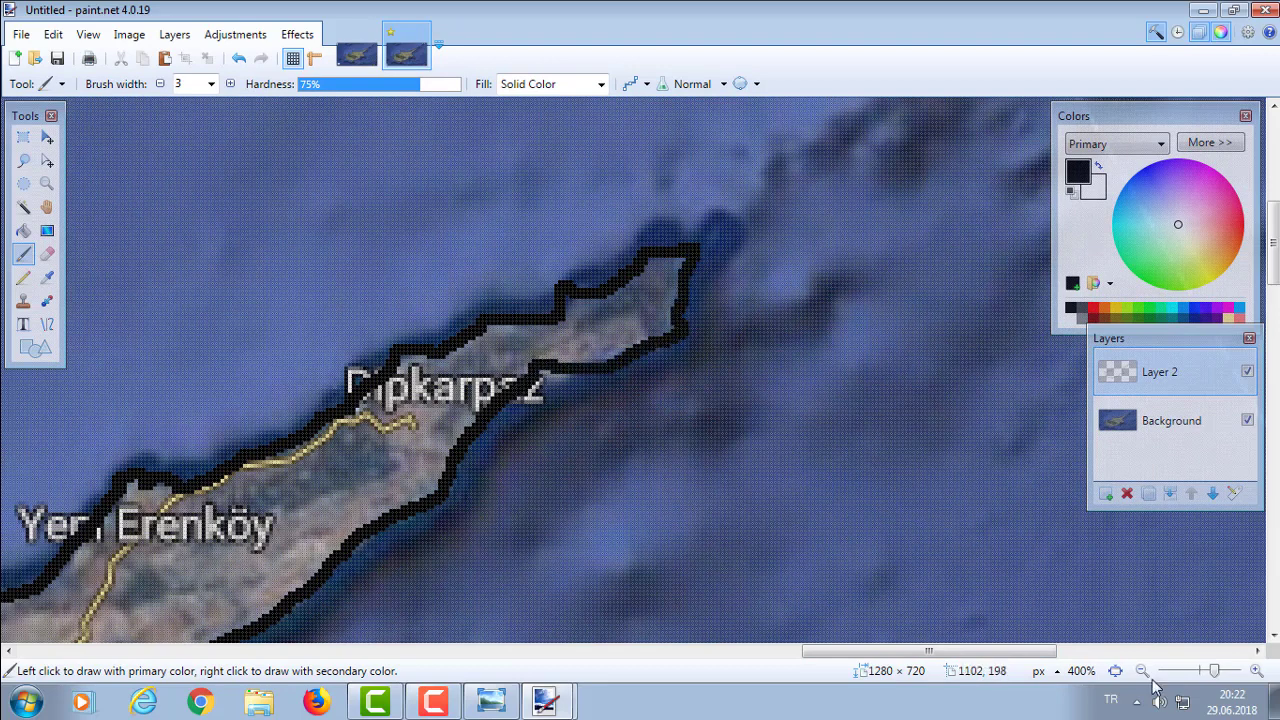
click(1115, 671)
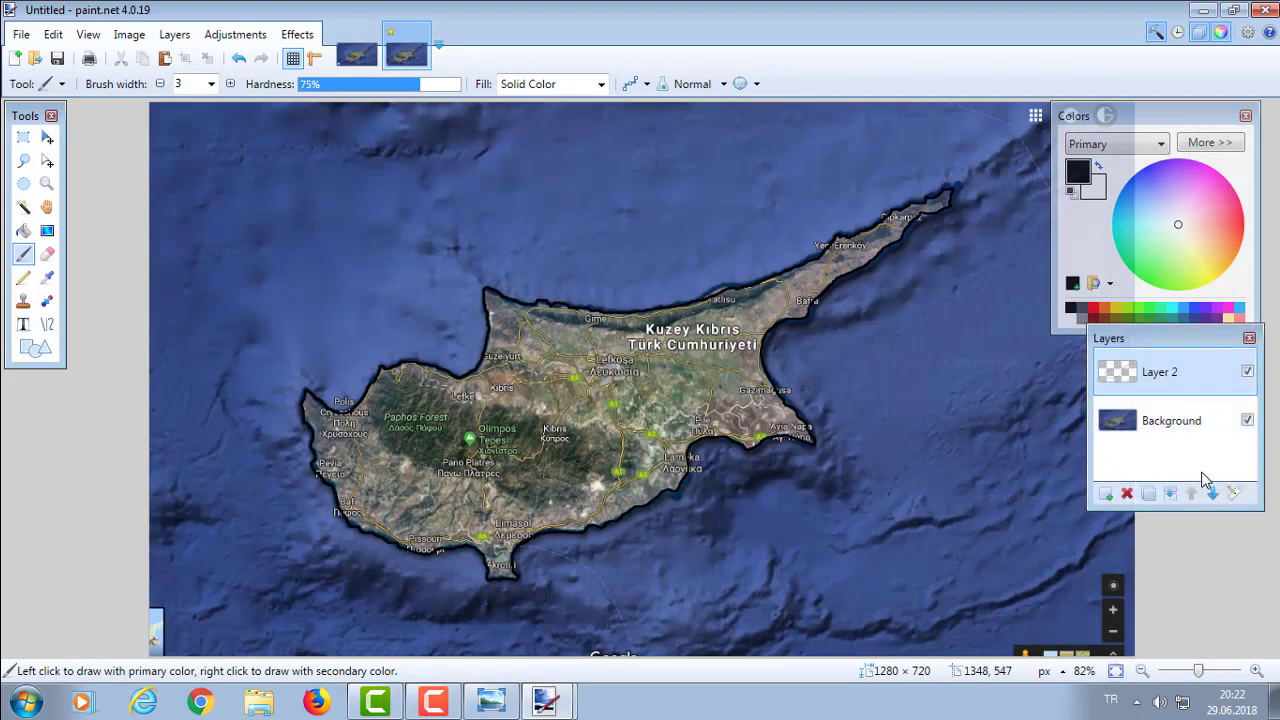
click(1247, 420)
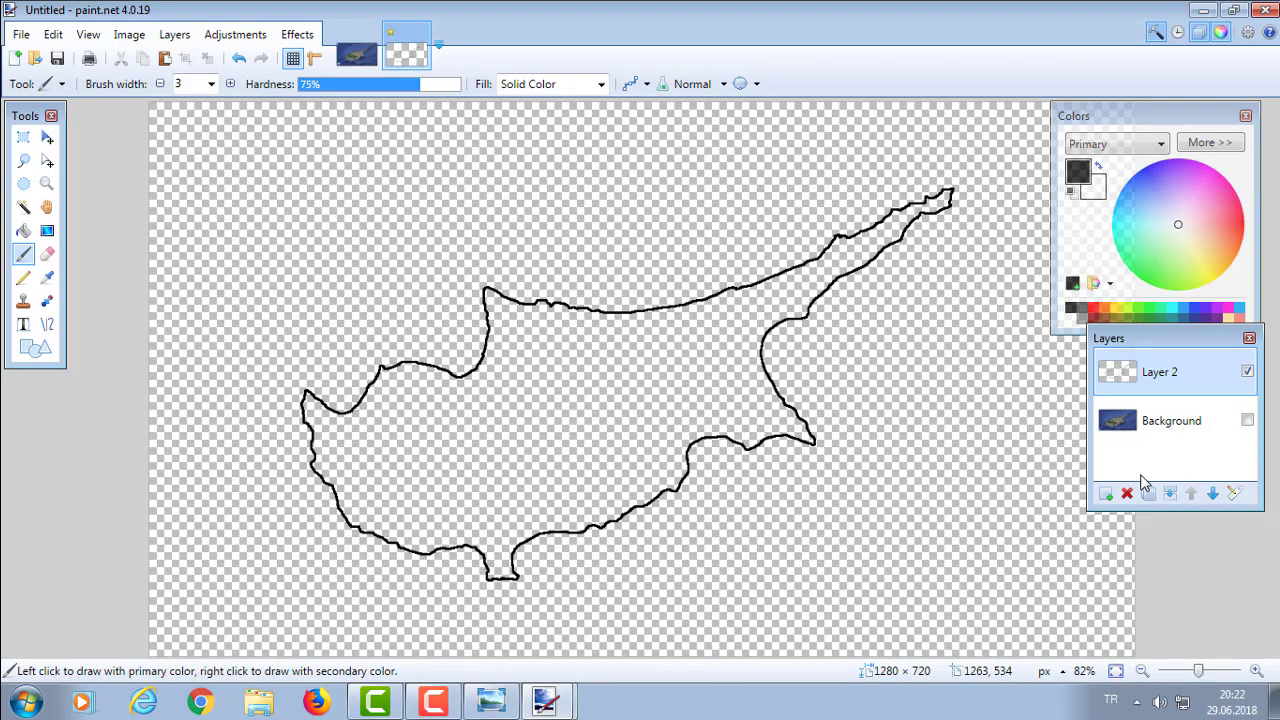
click(1150, 420)
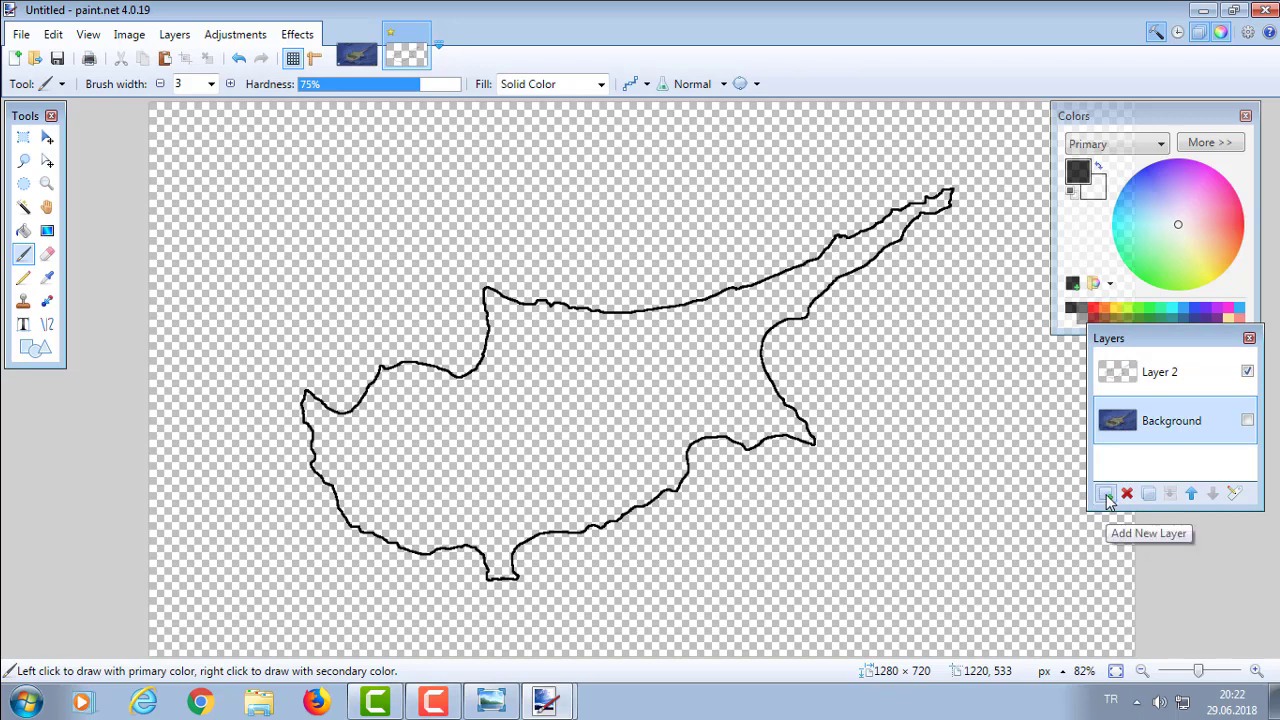
click(1115, 372)
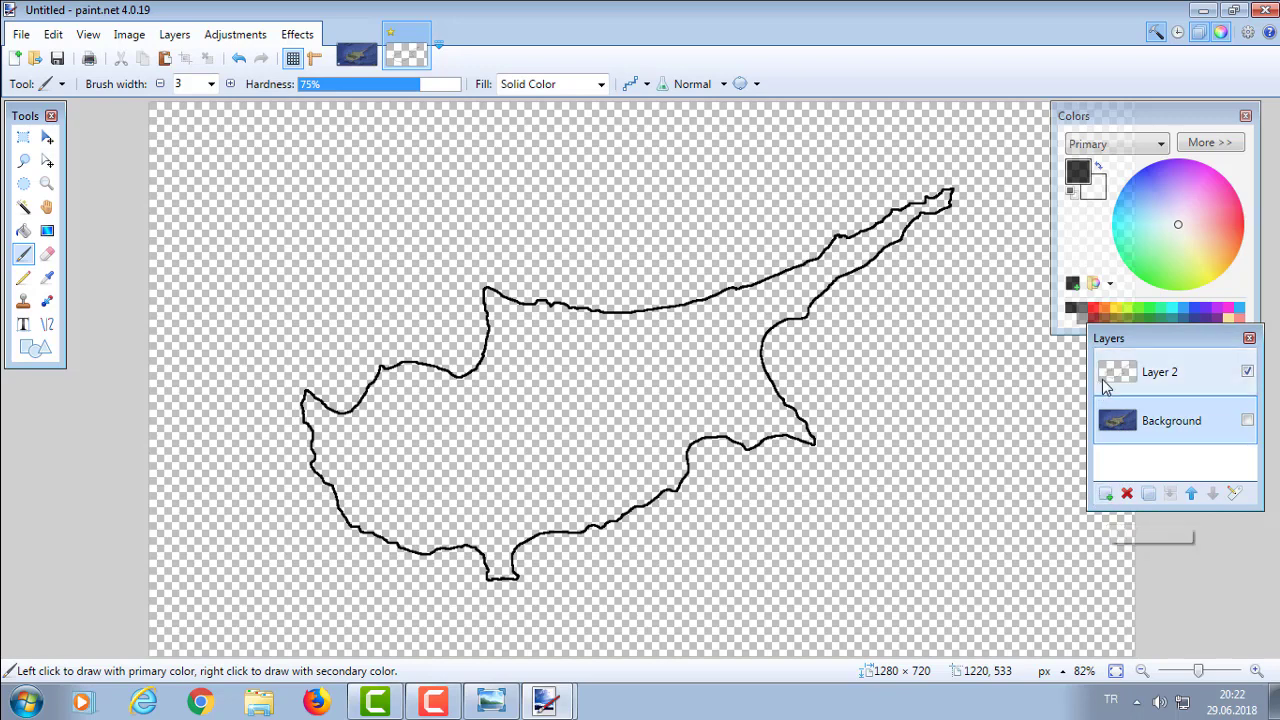
click(23, 207)
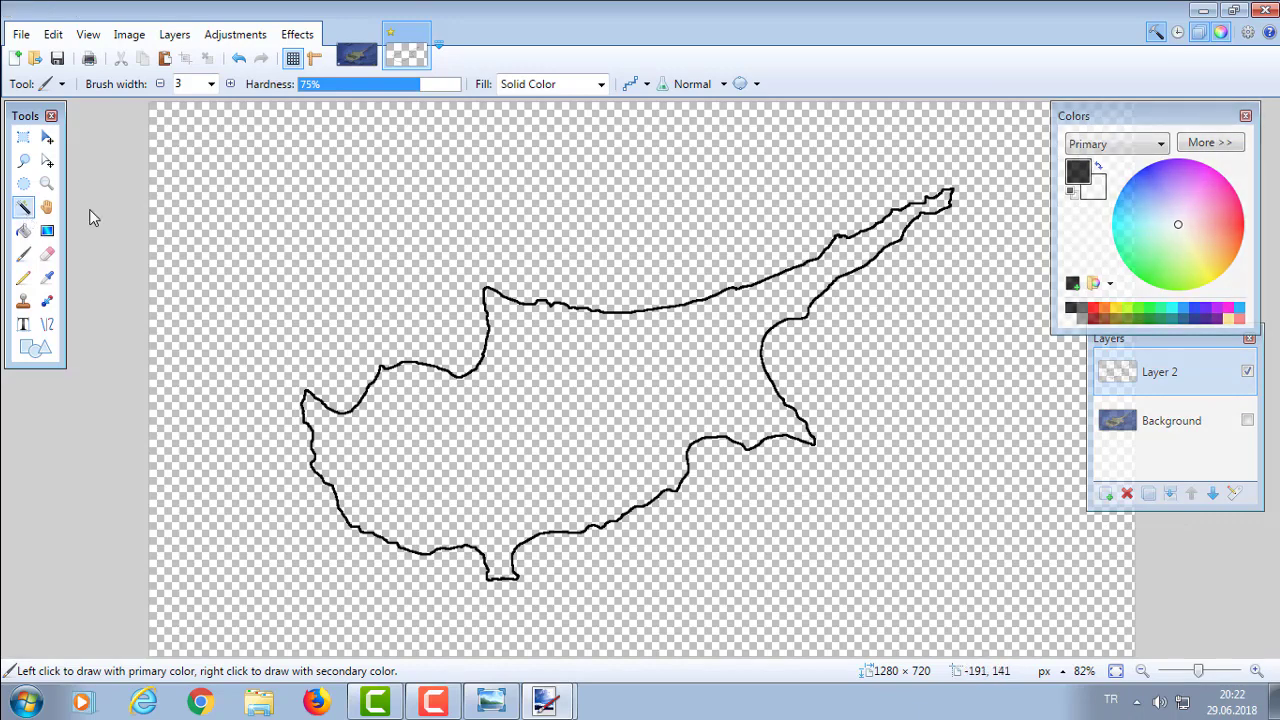
click(298, 229)
- Clear the selection, add a new layer directly above Background, and fill it with blue
click(1185, 308)
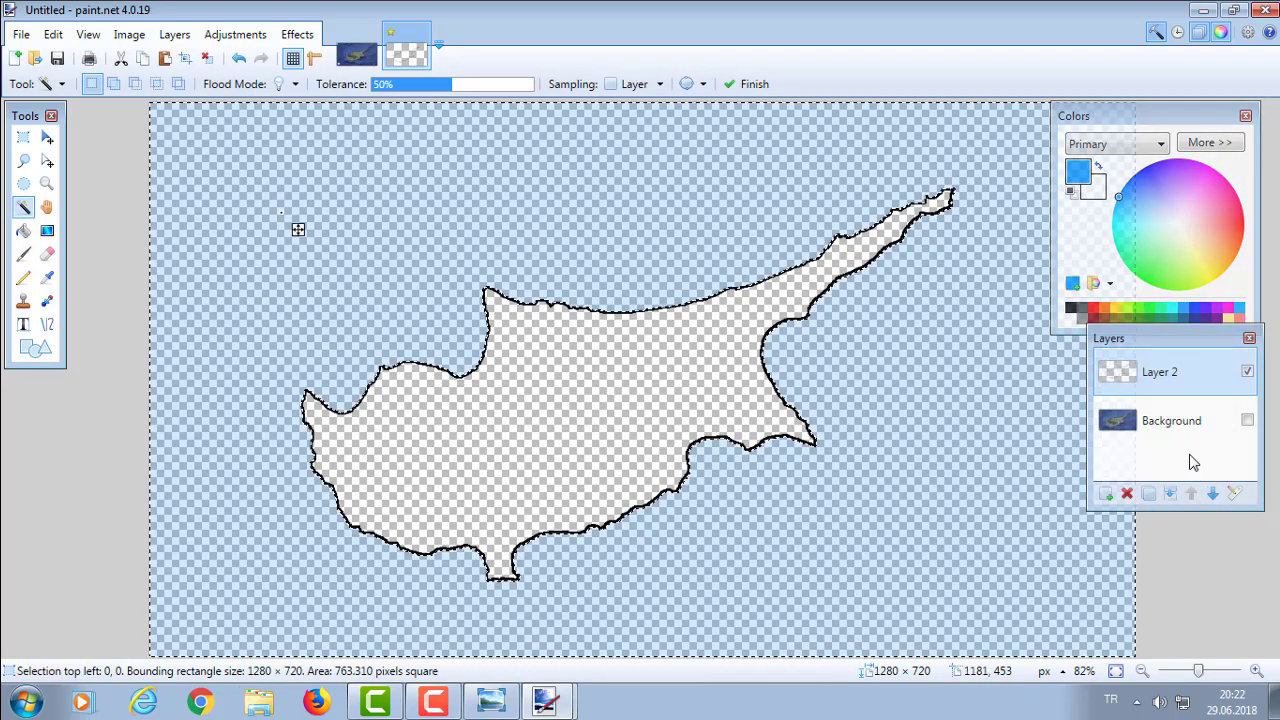
key(ctrl+d)
click(1143, 420)
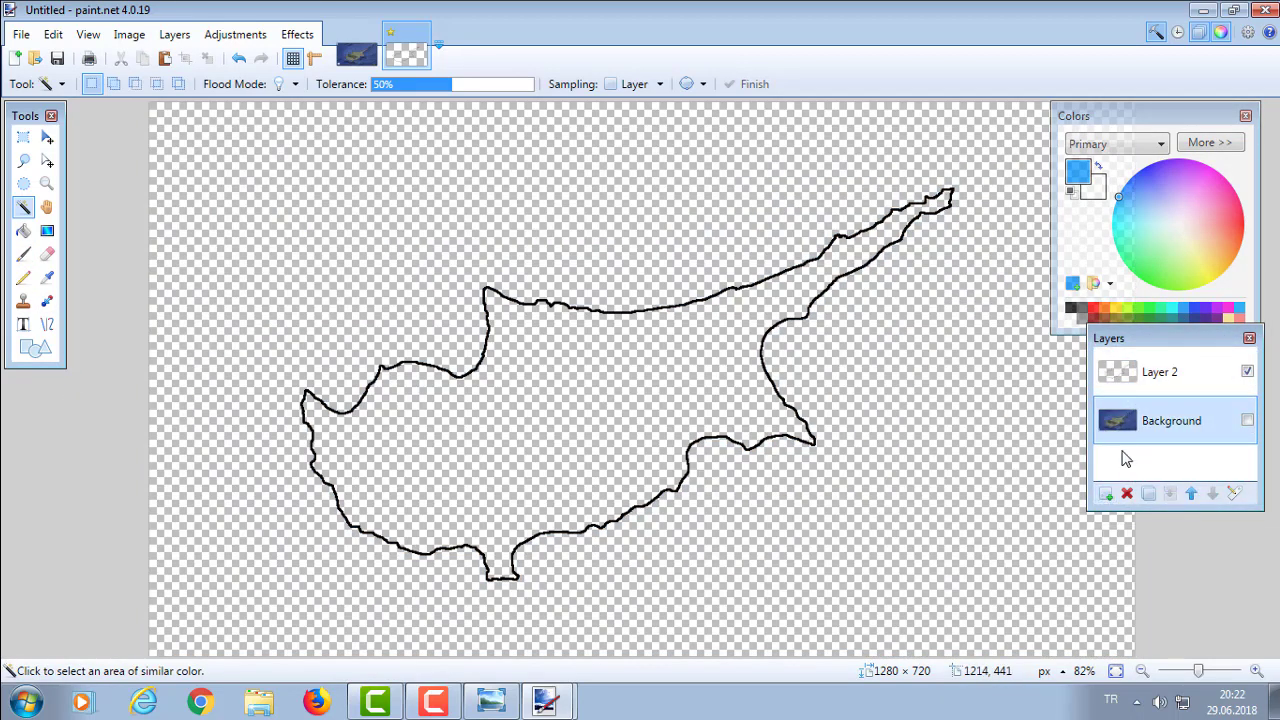
click(1106, 493)
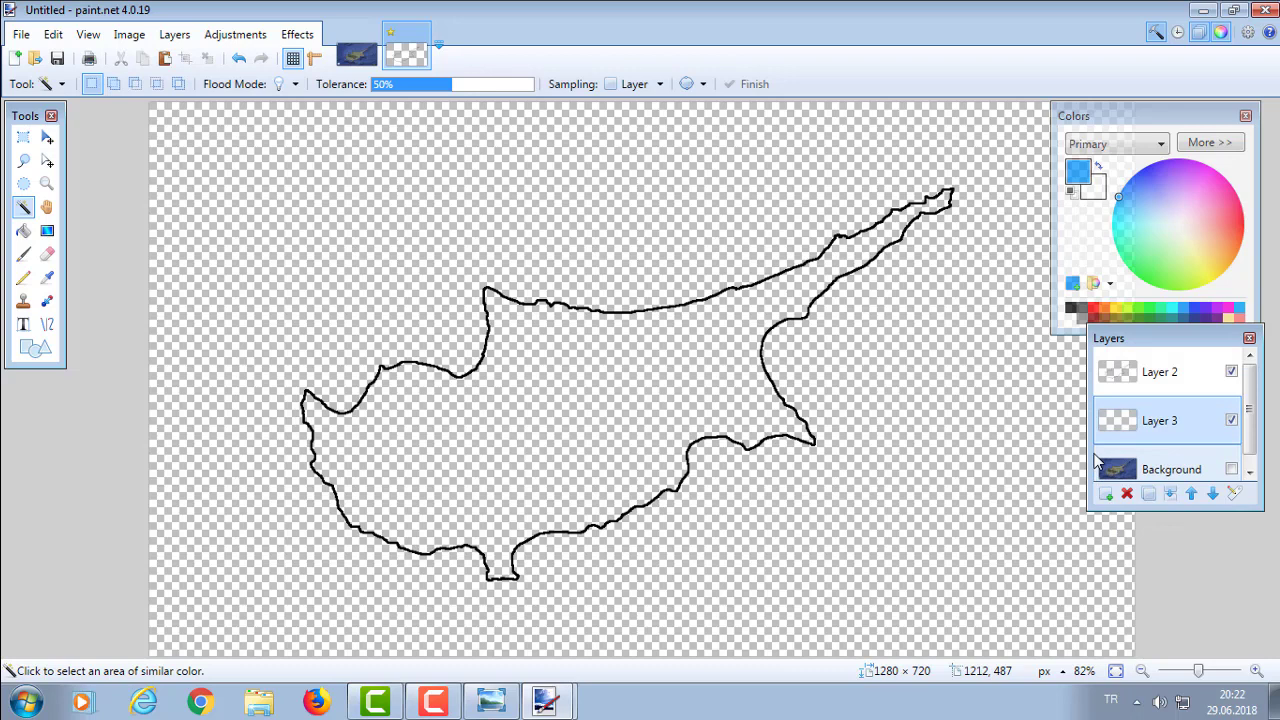
click(23, 230)
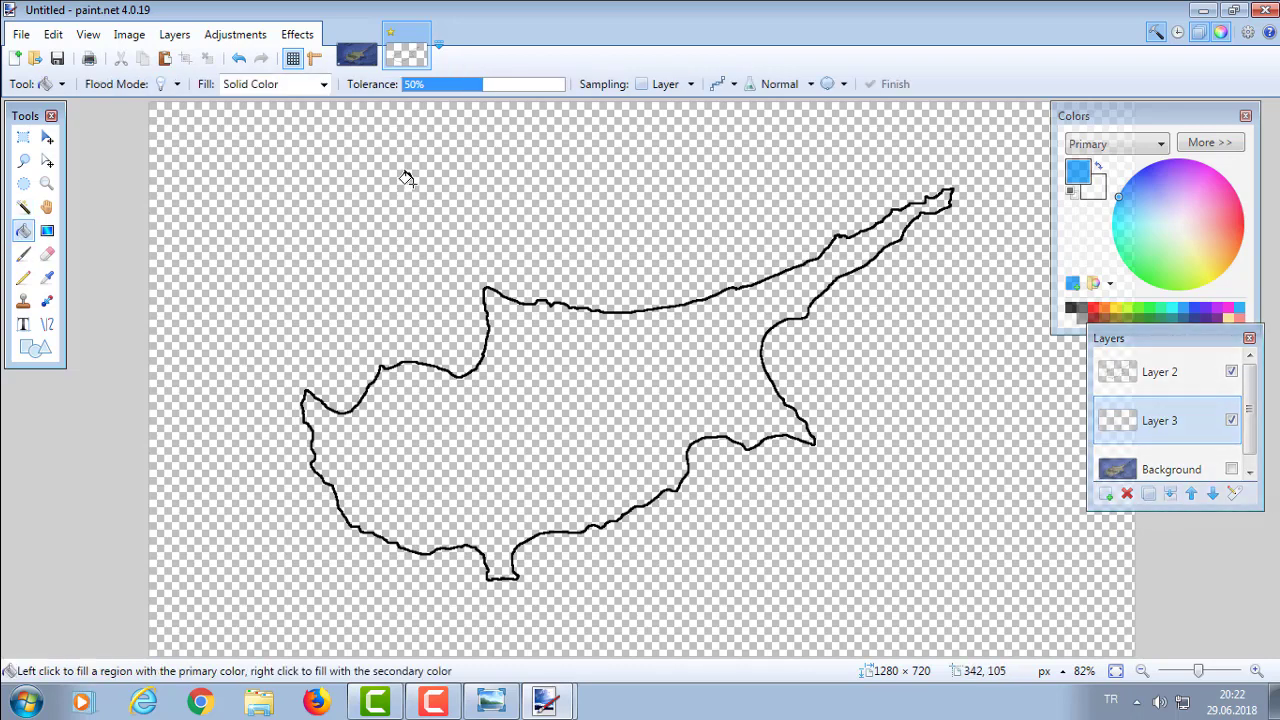
click(406, 178)
- Select the island's interior on the outline layer with the Magic Wand, fill it with white, and deselect
click(23, 207)
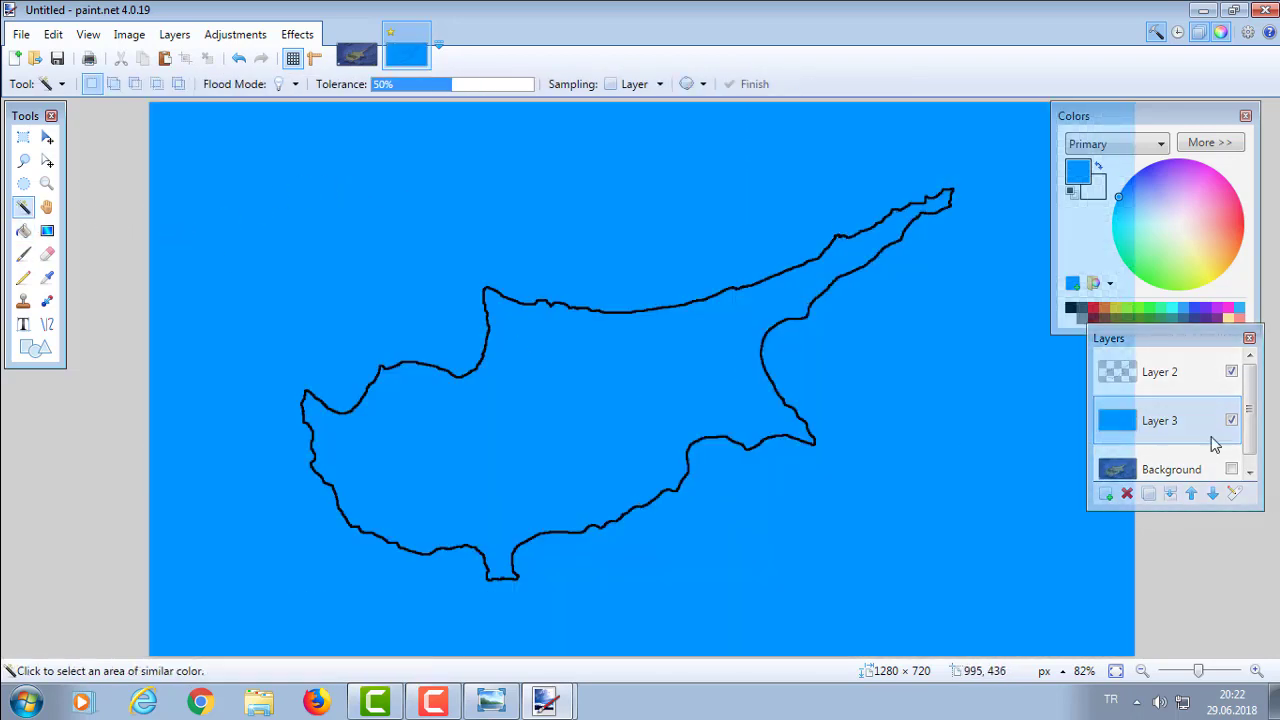
click(1151, 371)
click(490, 389)
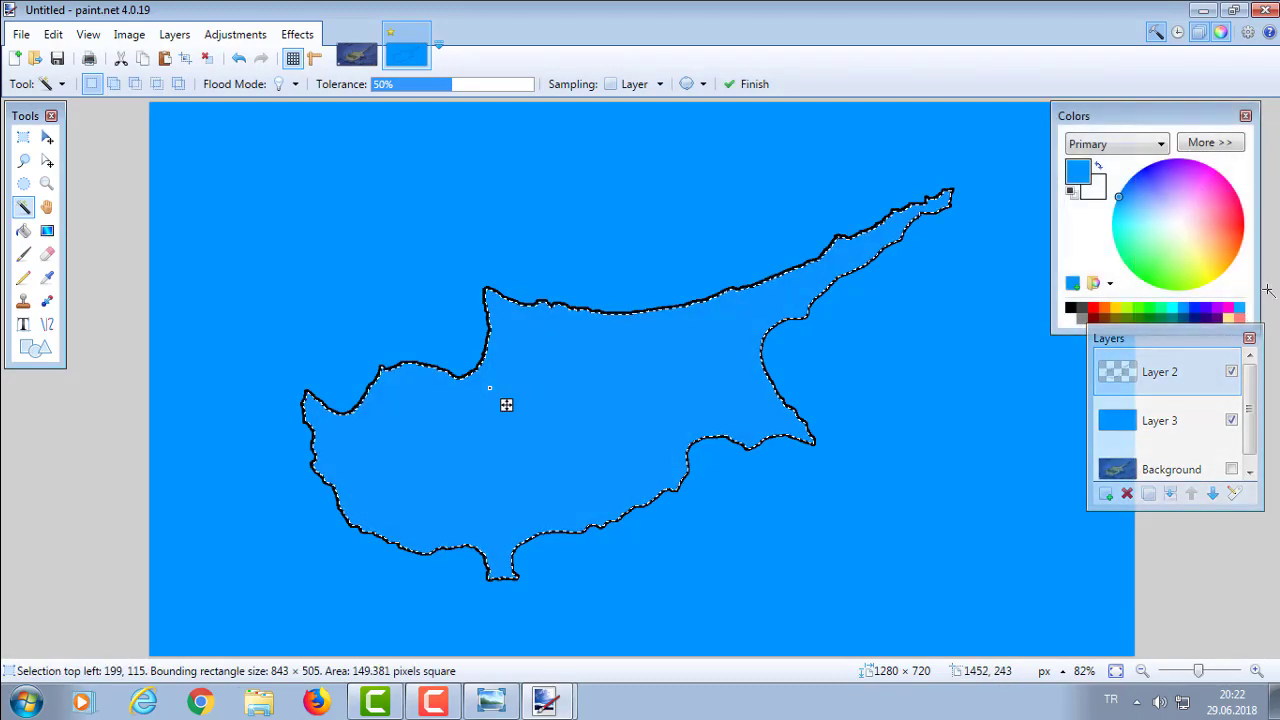
click(1070, 308)
click(1070, 318)
key(f)
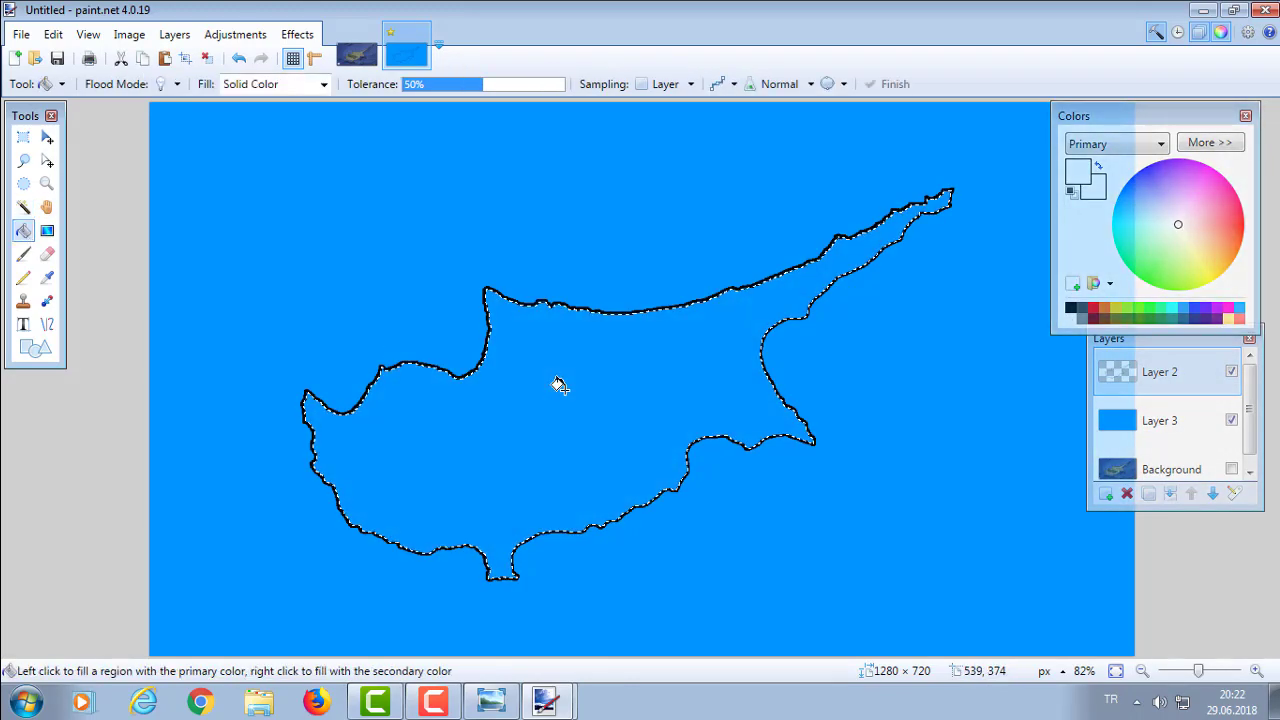
click(558, 385)
key(s)
key(ctrl+d)
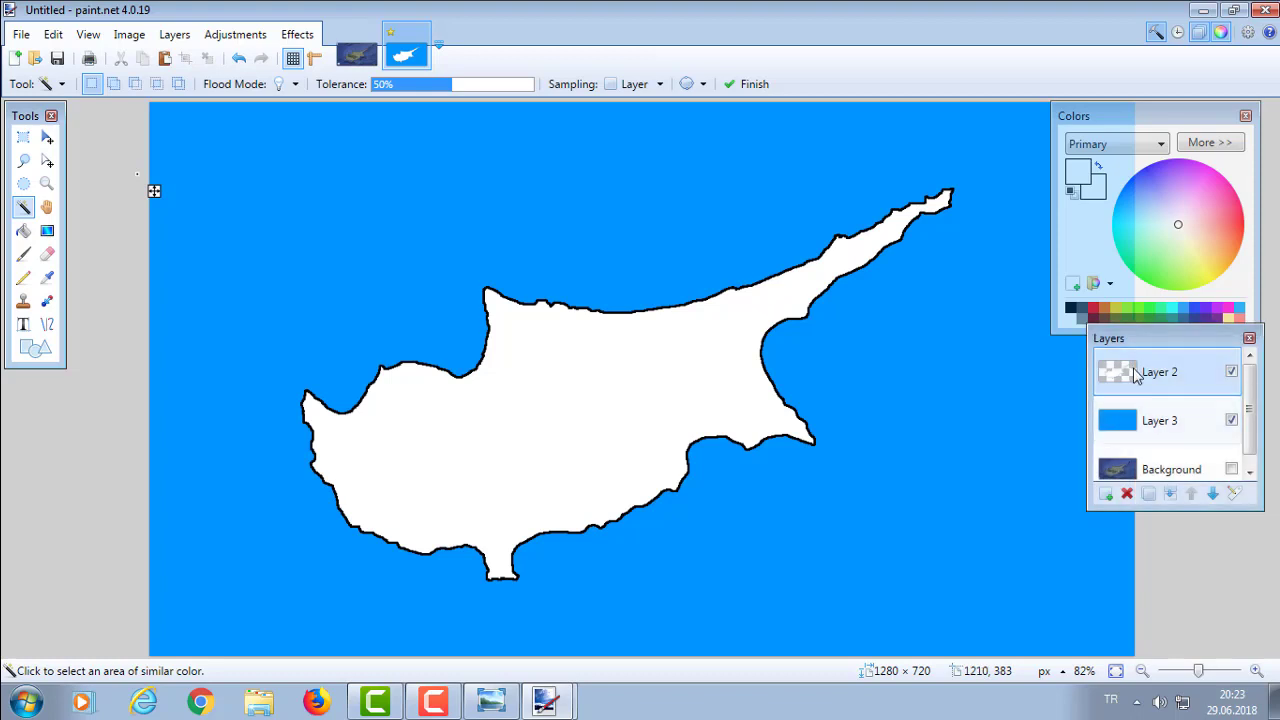
- Add a new layer above the outline layer and set its blending mode to Multiply
click(1106, 493)
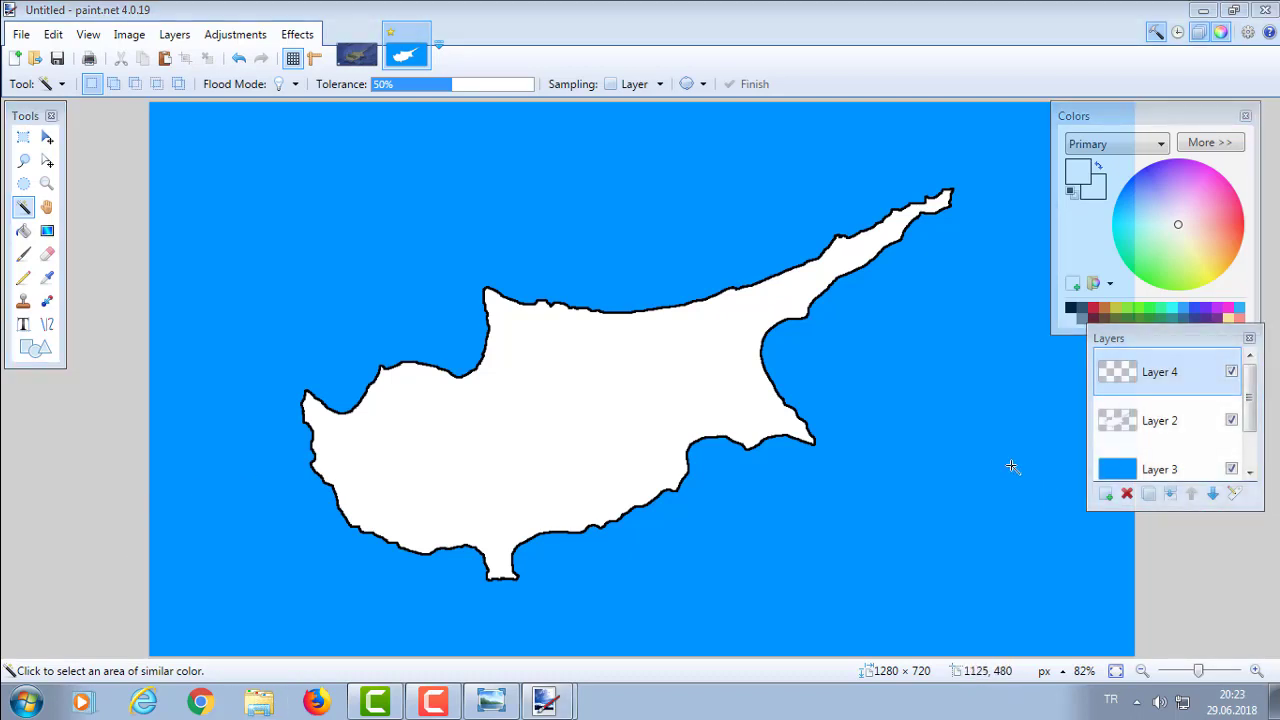
click(1233, 494)
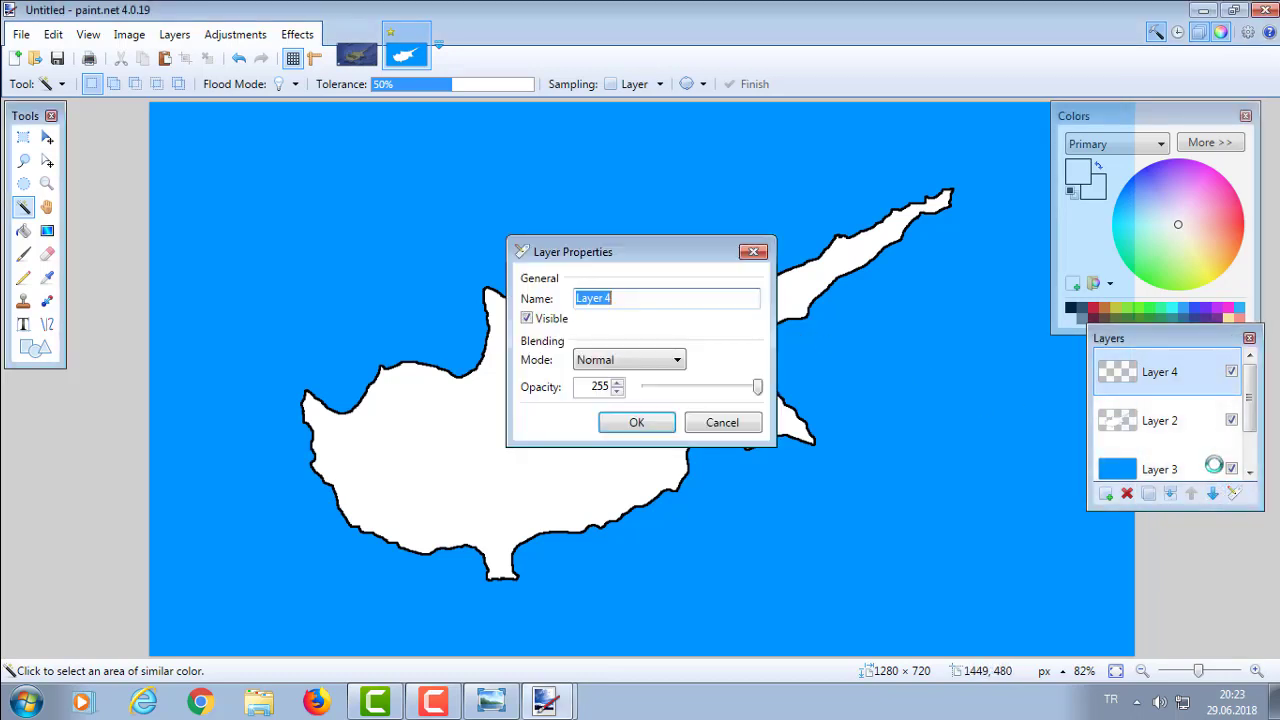
click(622, 360)
click(620, 397)
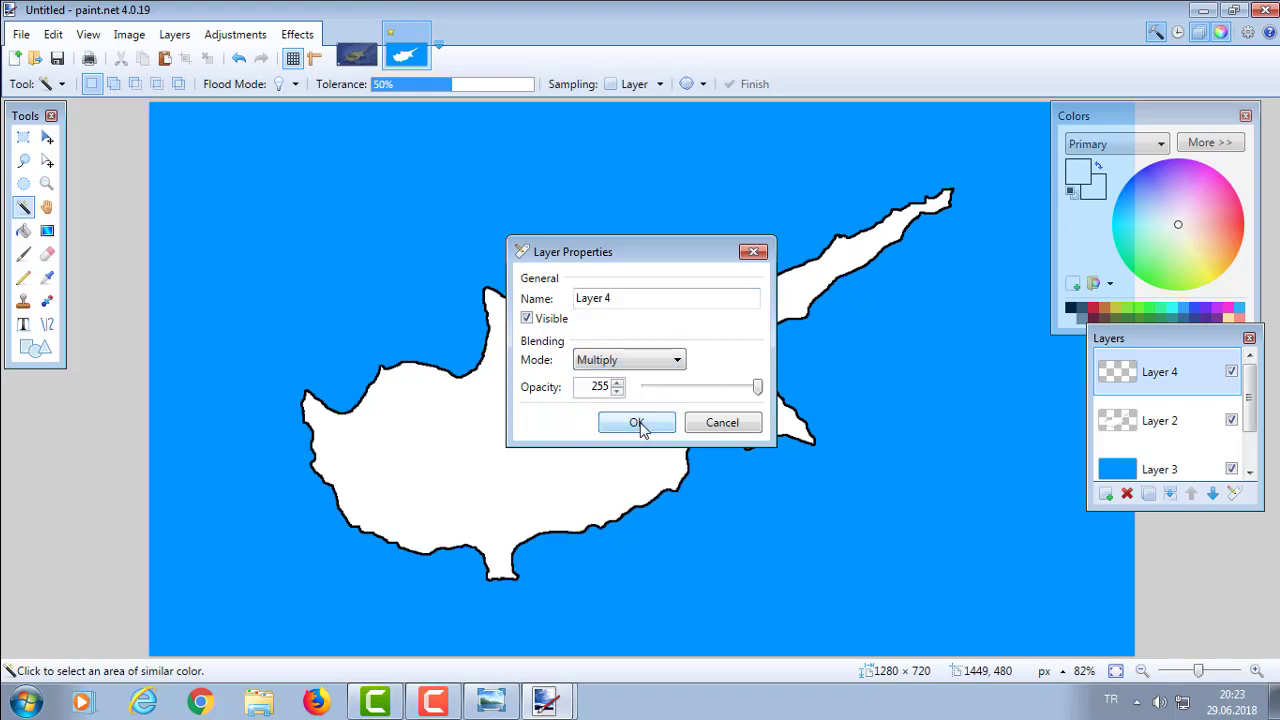
click(638, 423)
- Paste the parchment image onto the Multiply layer, keeping the canvas size, scale it to about 1305 × 725 px, and deselect
key(ctrl+v)
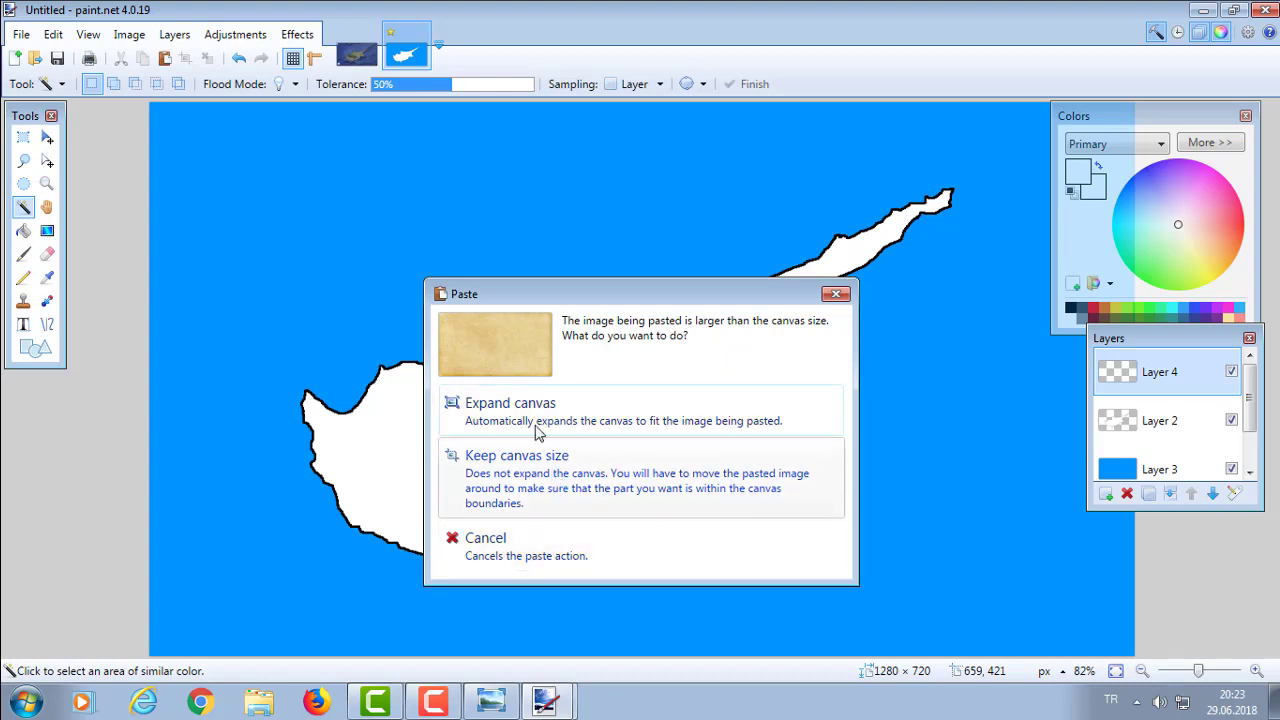
click(530, 480)
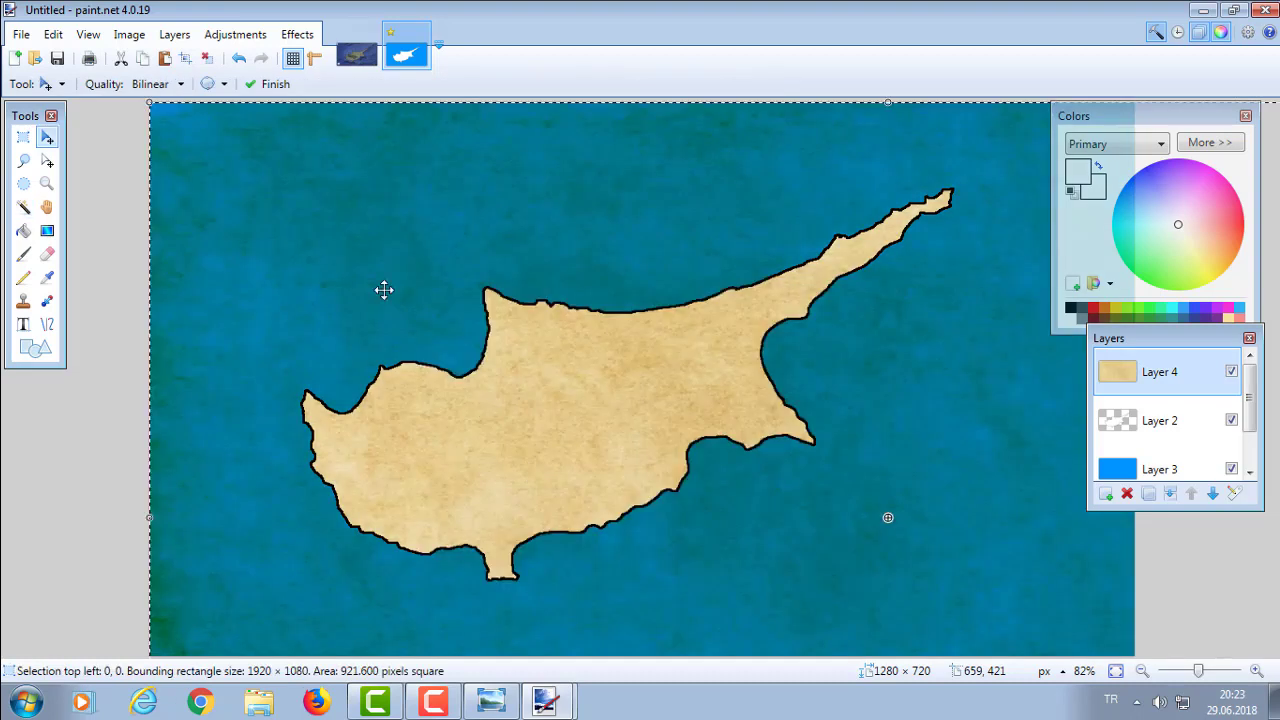
click(1141, 671)
click(1141, 671)
click(1141, 671)
click(1141, 671)
click(1141, 671)
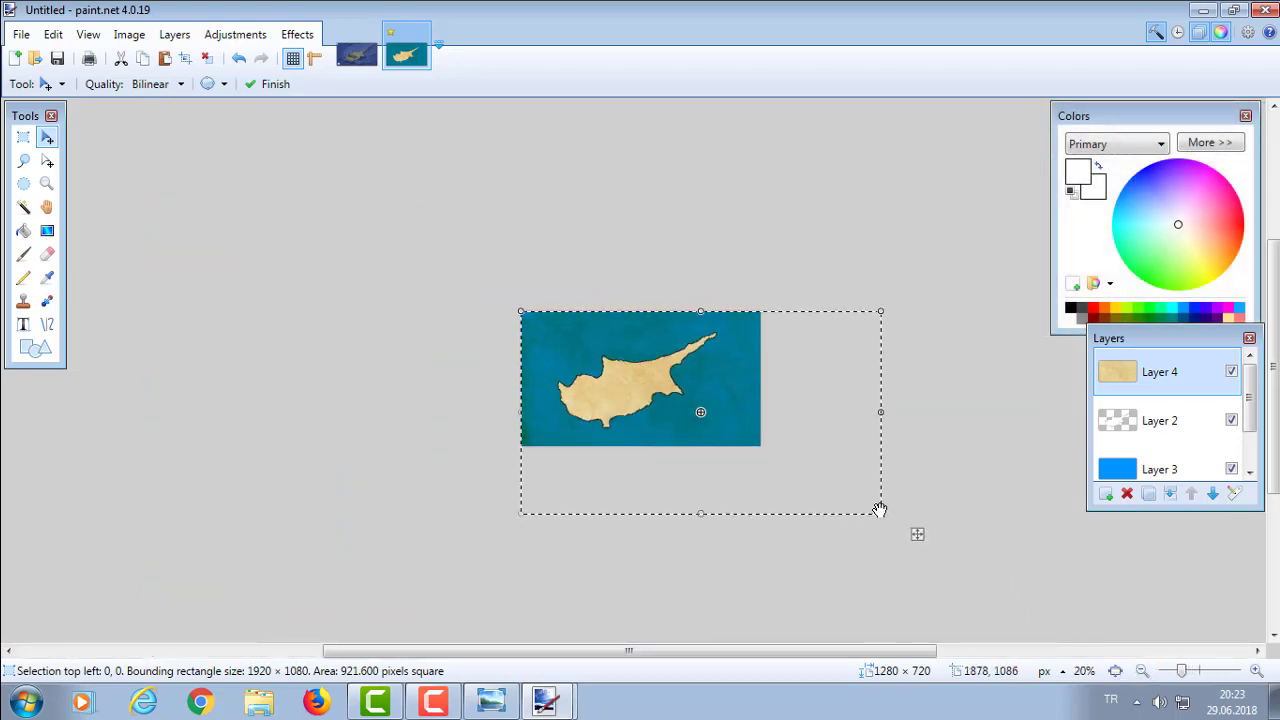
drag(878, 510, 765, 449)
click(1115, 671)
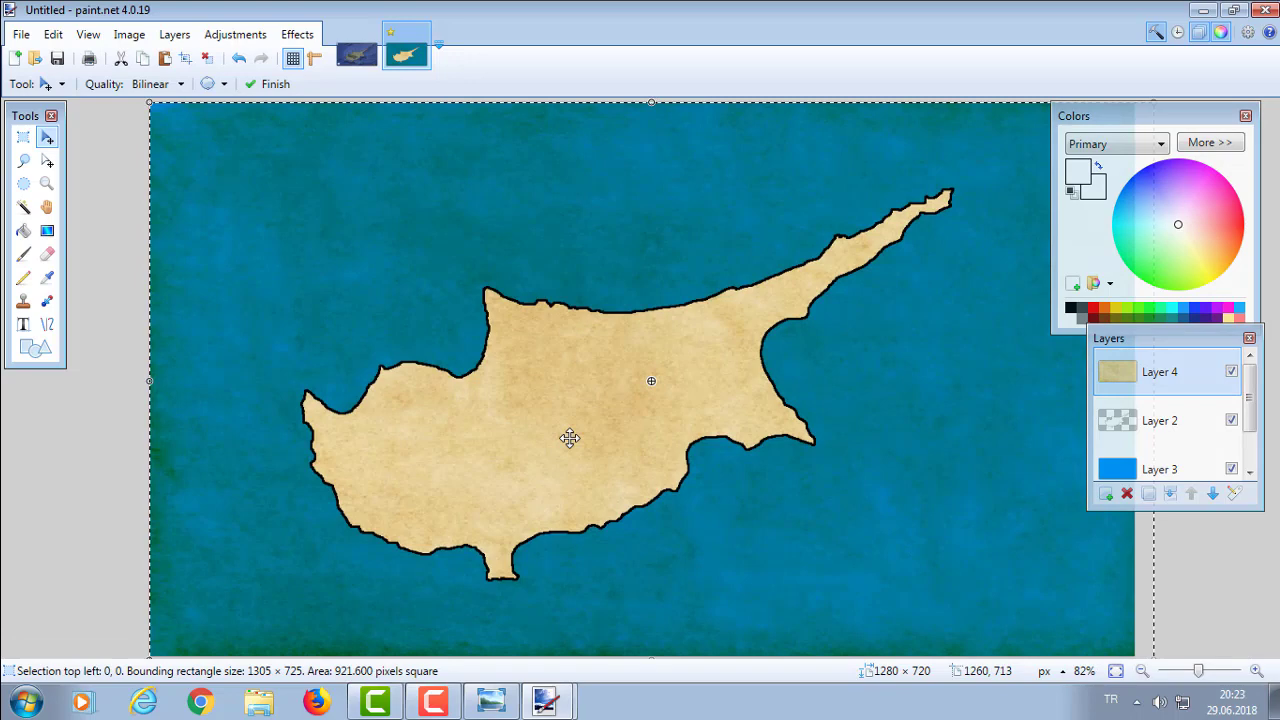
click(22, 205)
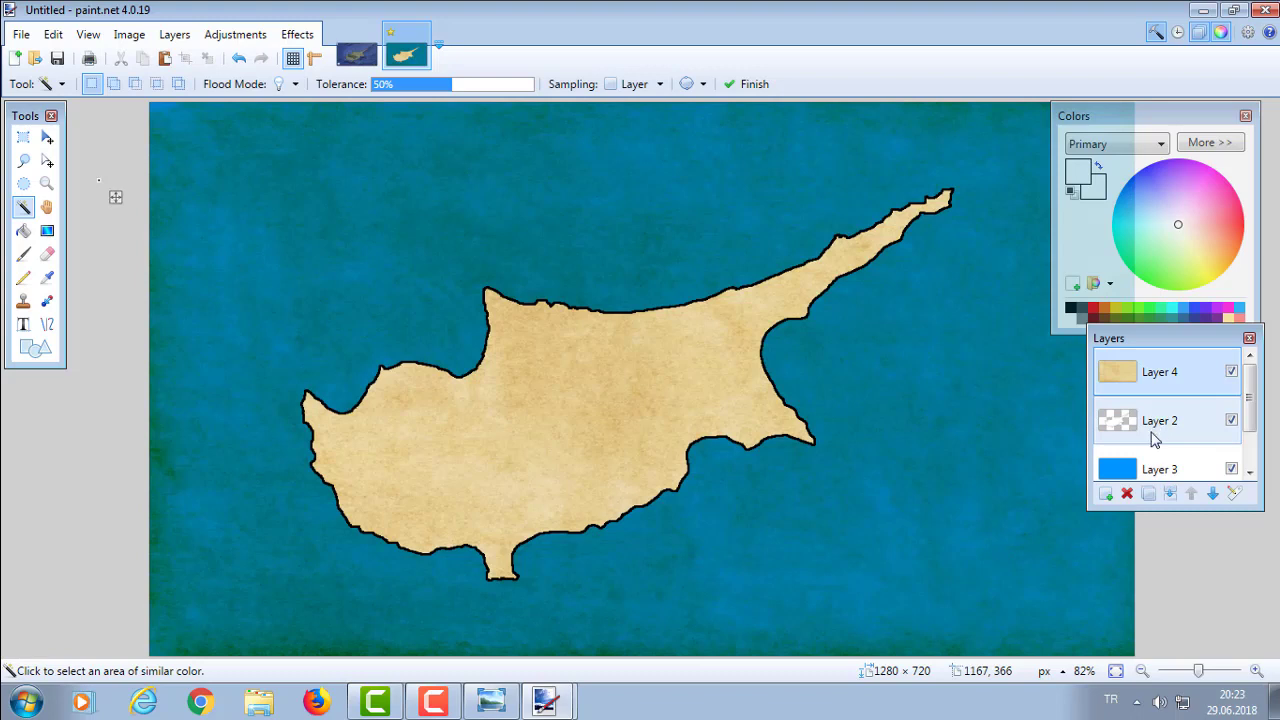
- Add a new layer directly above the outline layer and reset the drawing colours to black and white
click(1153, 440)
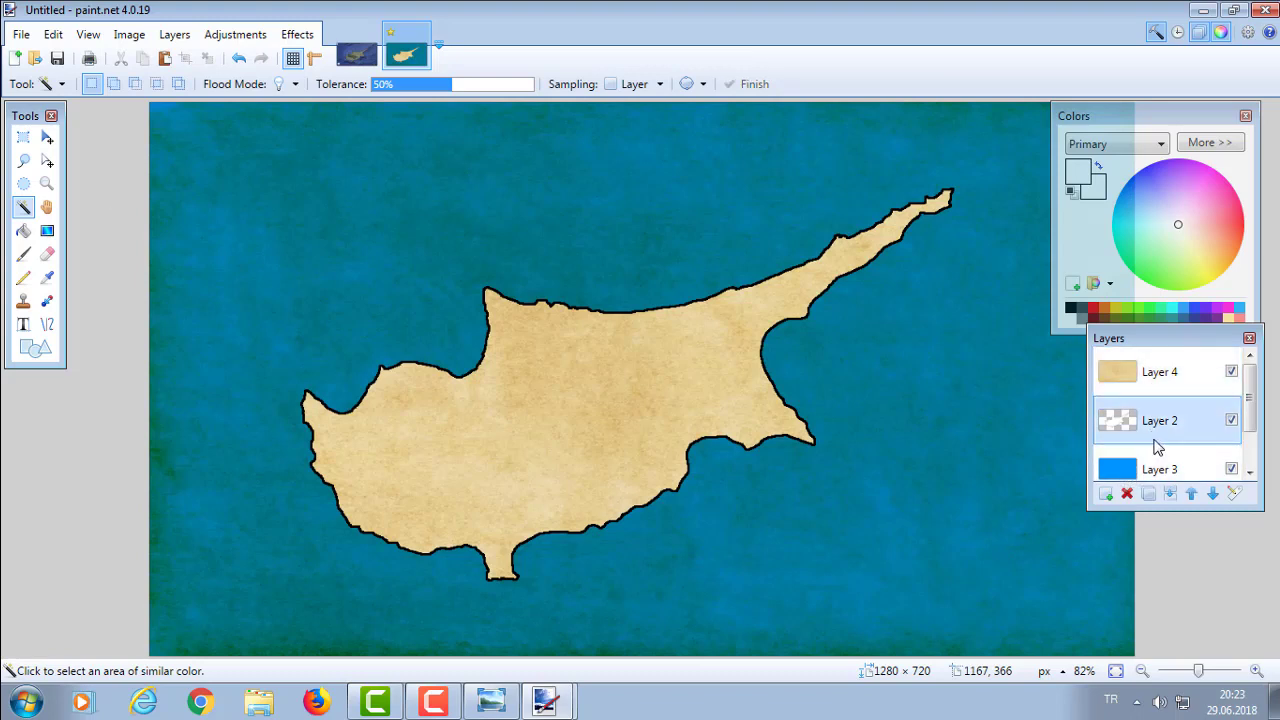
click(1107, 494)
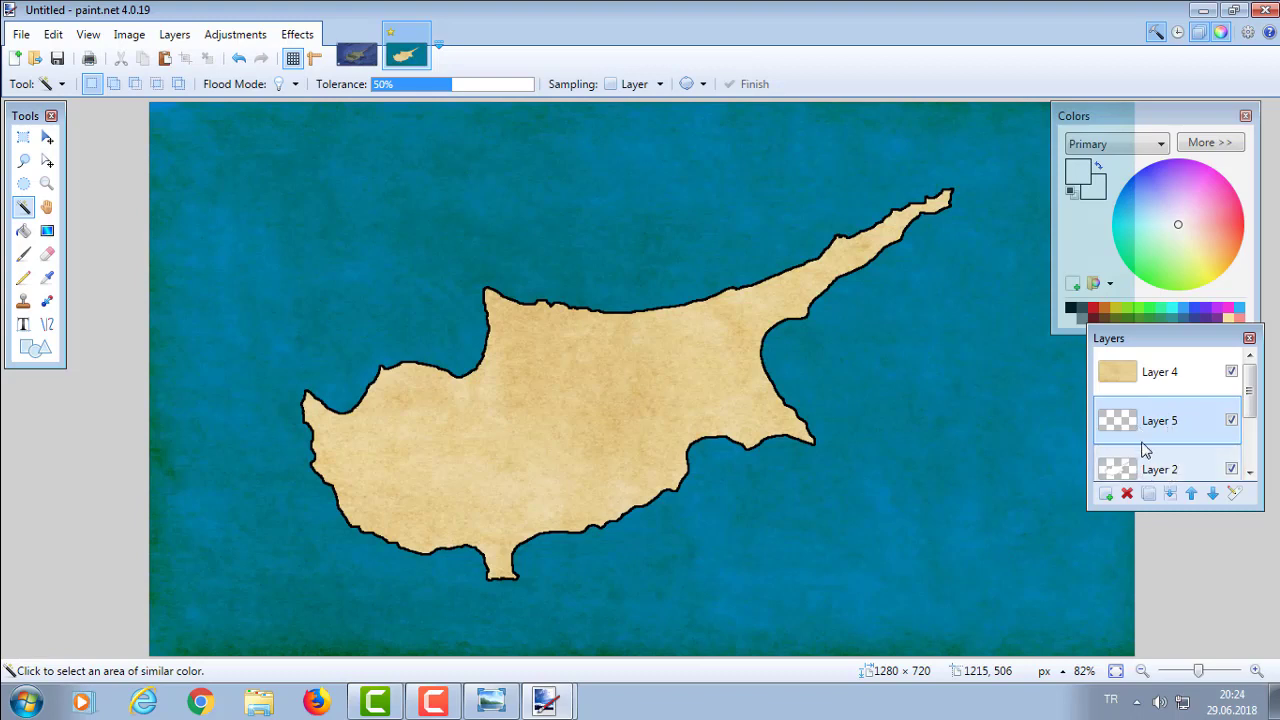
key(d)
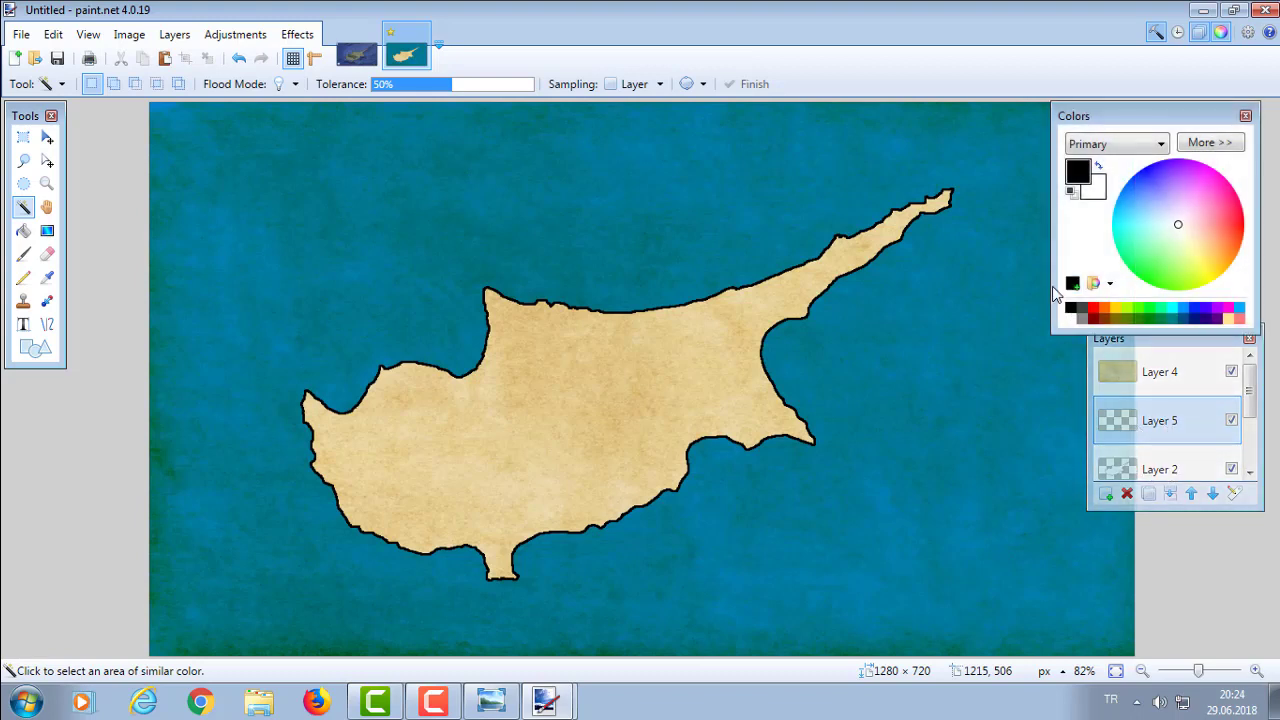
- Draw a black rectangle outline 6 pixels thick in the sea at the map's upper-left corner as a legend frame
click(22, 352)
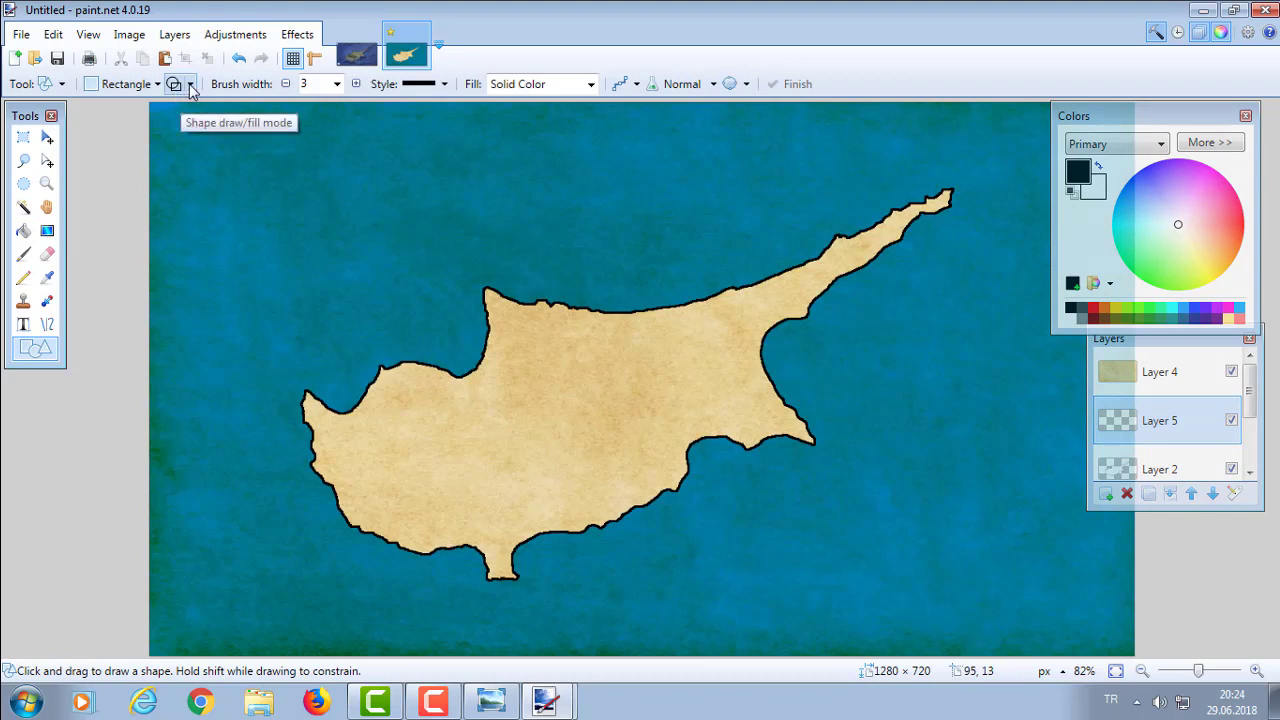
click(191, 85)
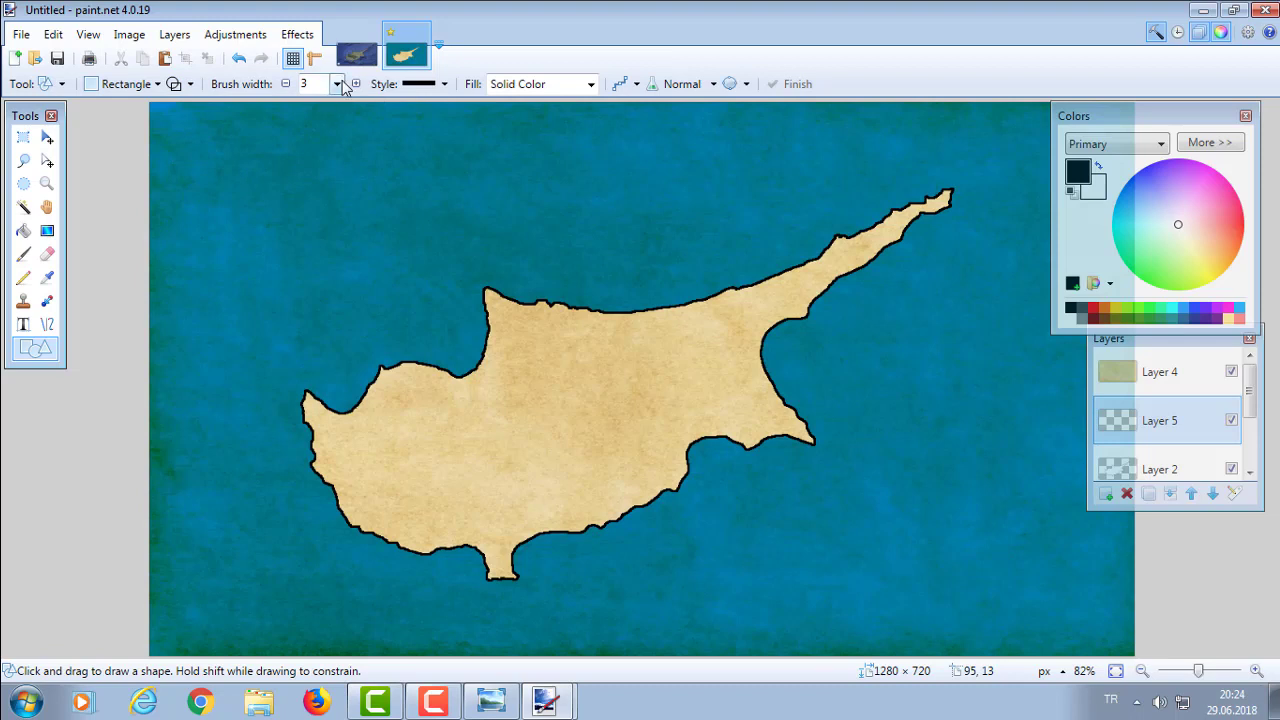
click(335, 84)
click(343, 150)
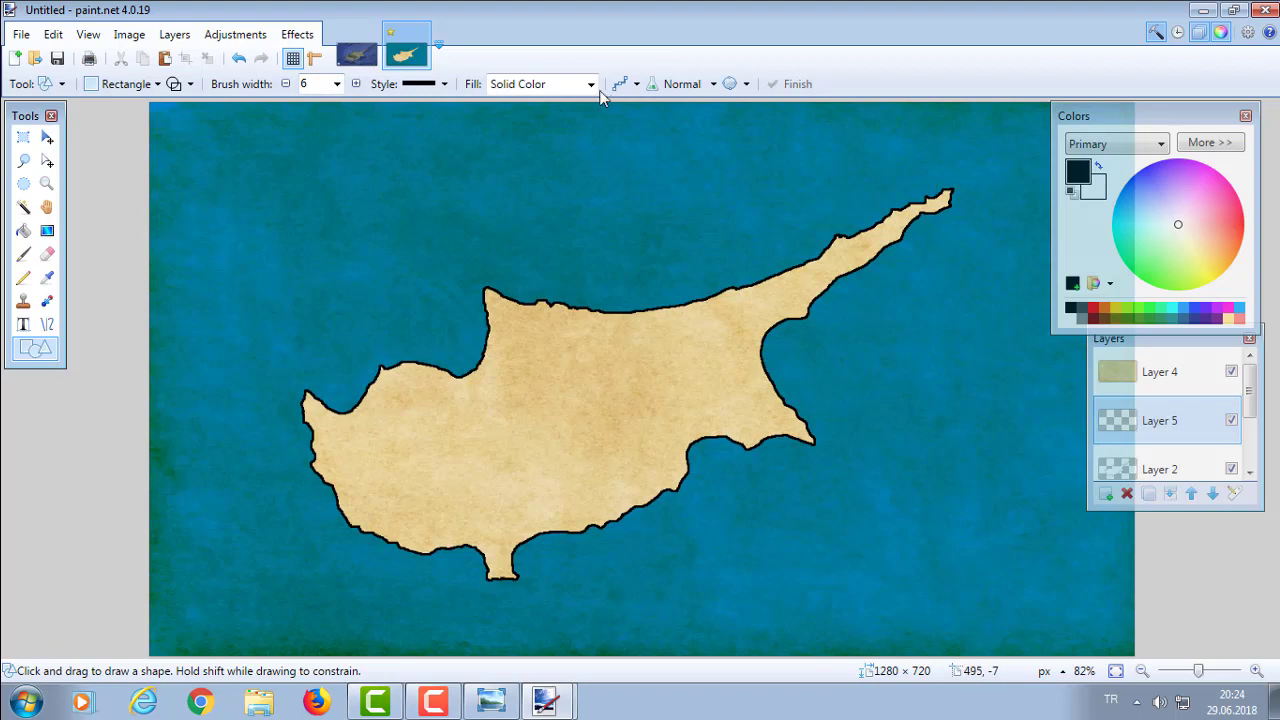
drag(152, 105, 367, 368)
- Draw a horizontal line about 277 px long across the legend frame, and move it down to form a title strip
click(47, 323)
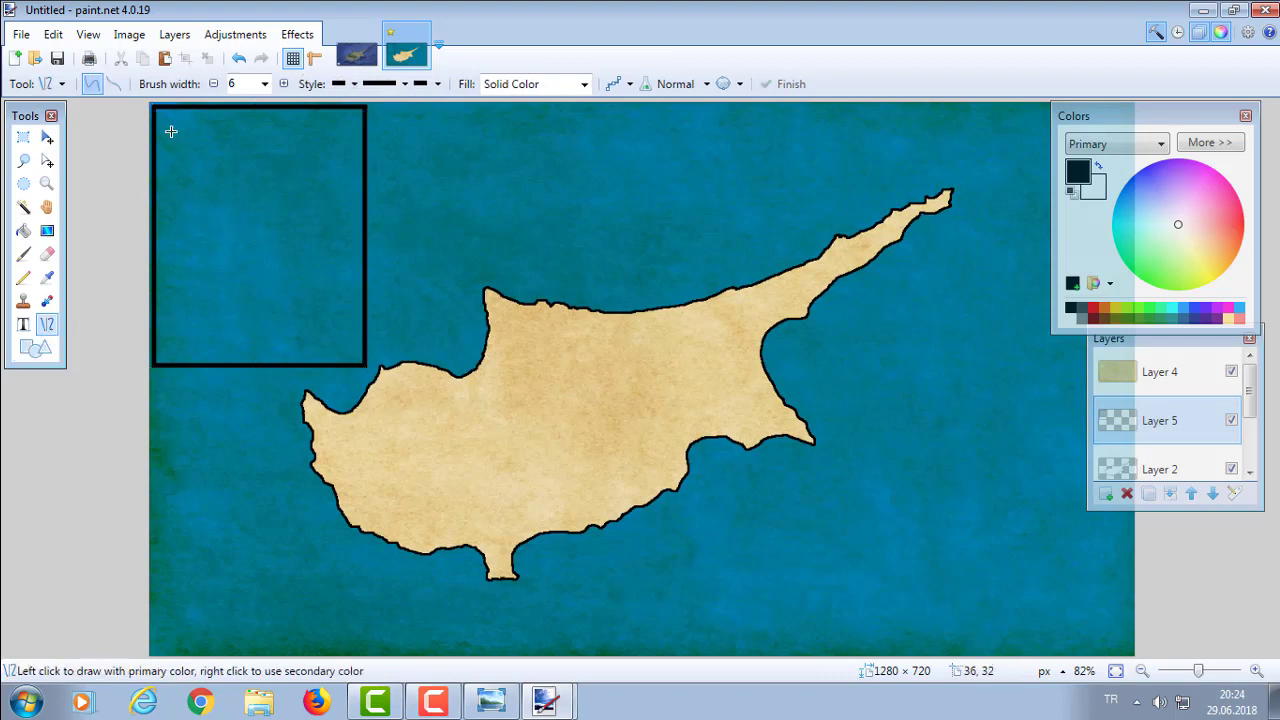
drag(153, 131, 366, 130)
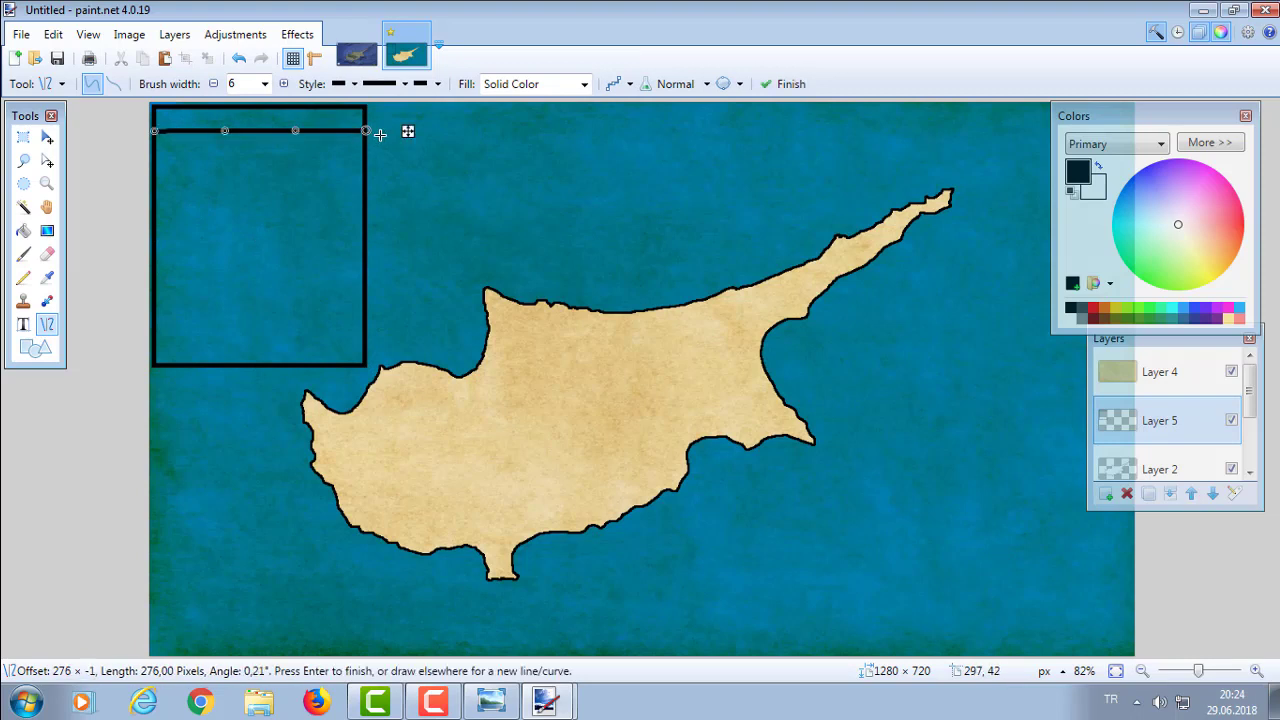
drag(155, 131, 156, 135)
drag(408, 131, 405, 156)
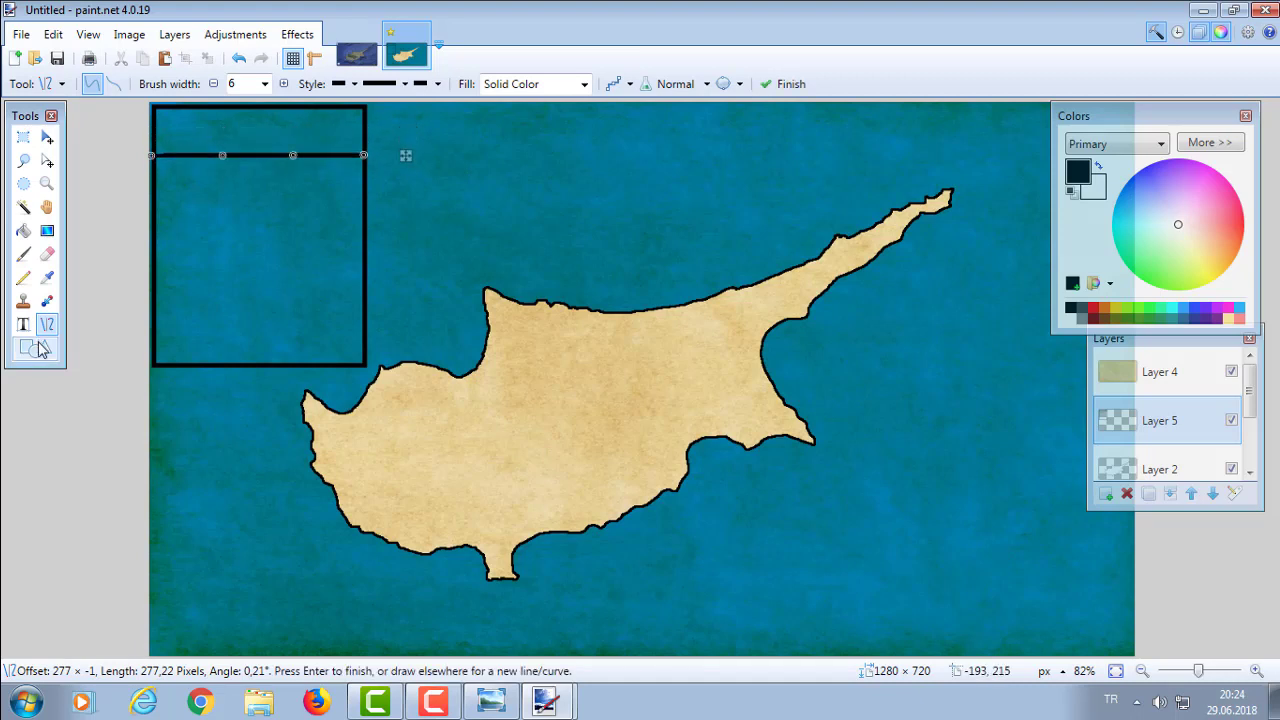
- Add the title "KIBRIS SAVAŞI" in Calibri size 28 and centre it in the legend's title strip
key(t)
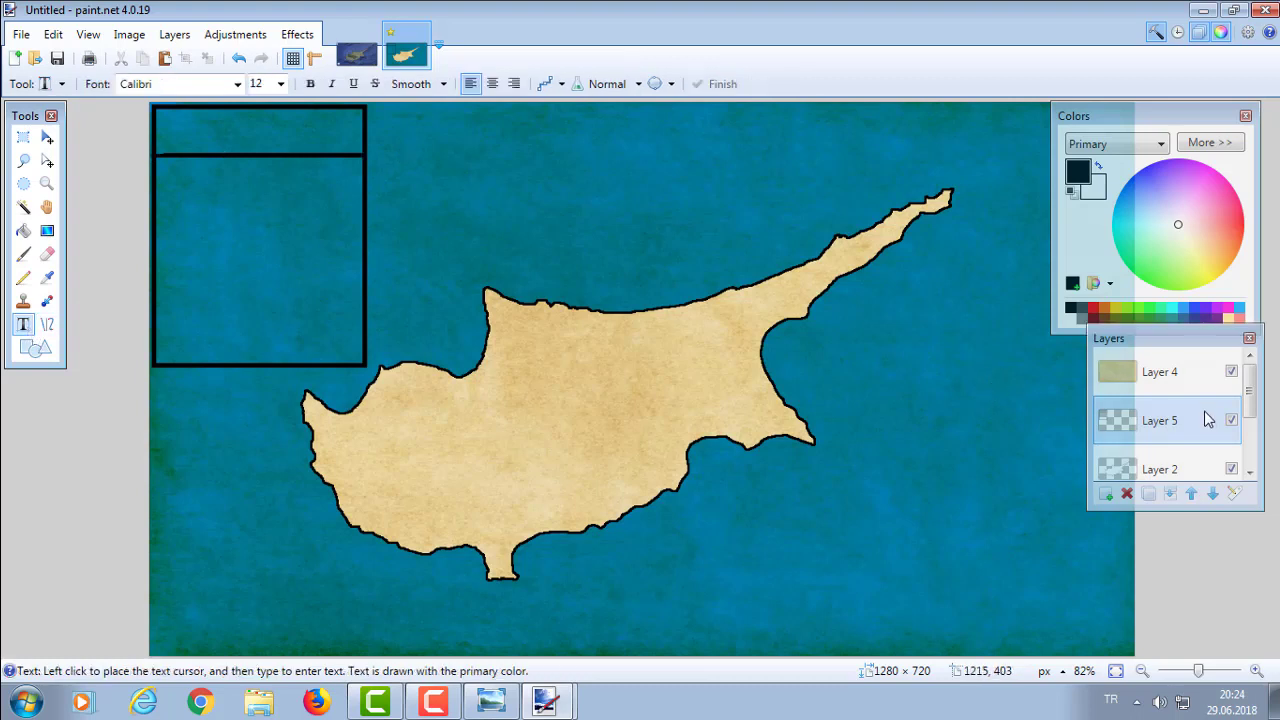
click(166, 128)
key(Caps_Lock)
text(KIBR)
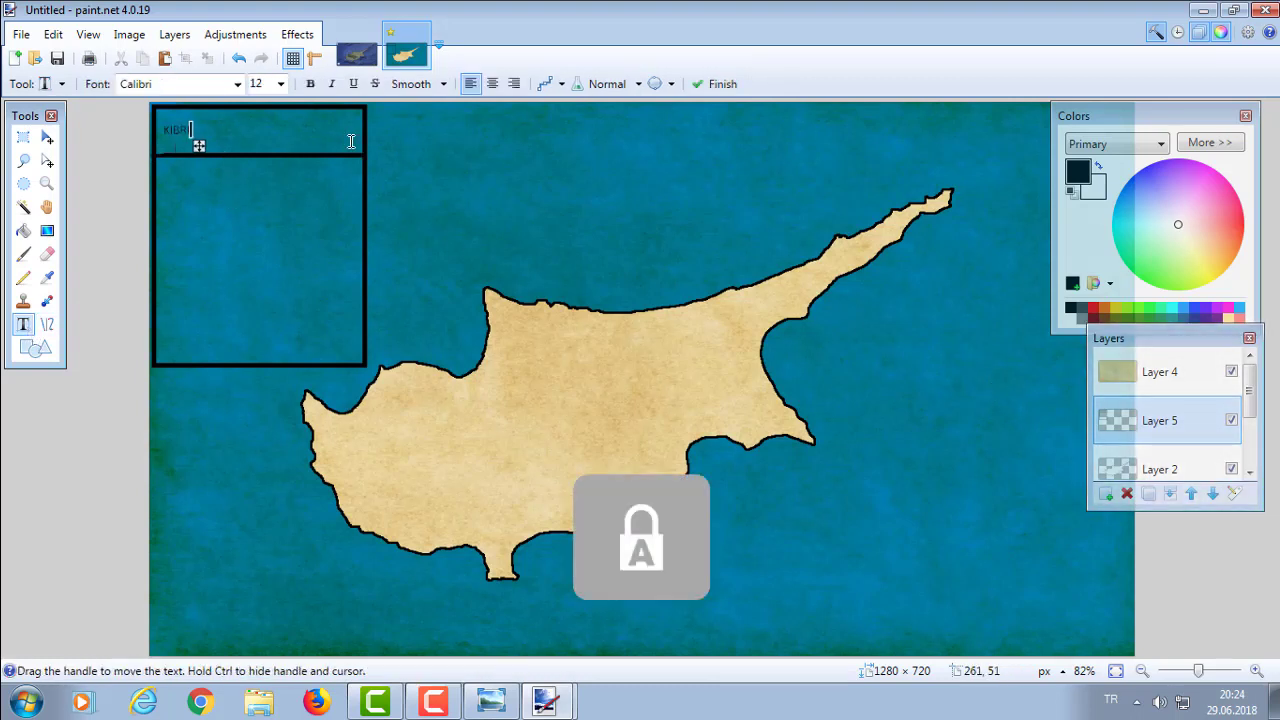
text(IS SAVAŞI)
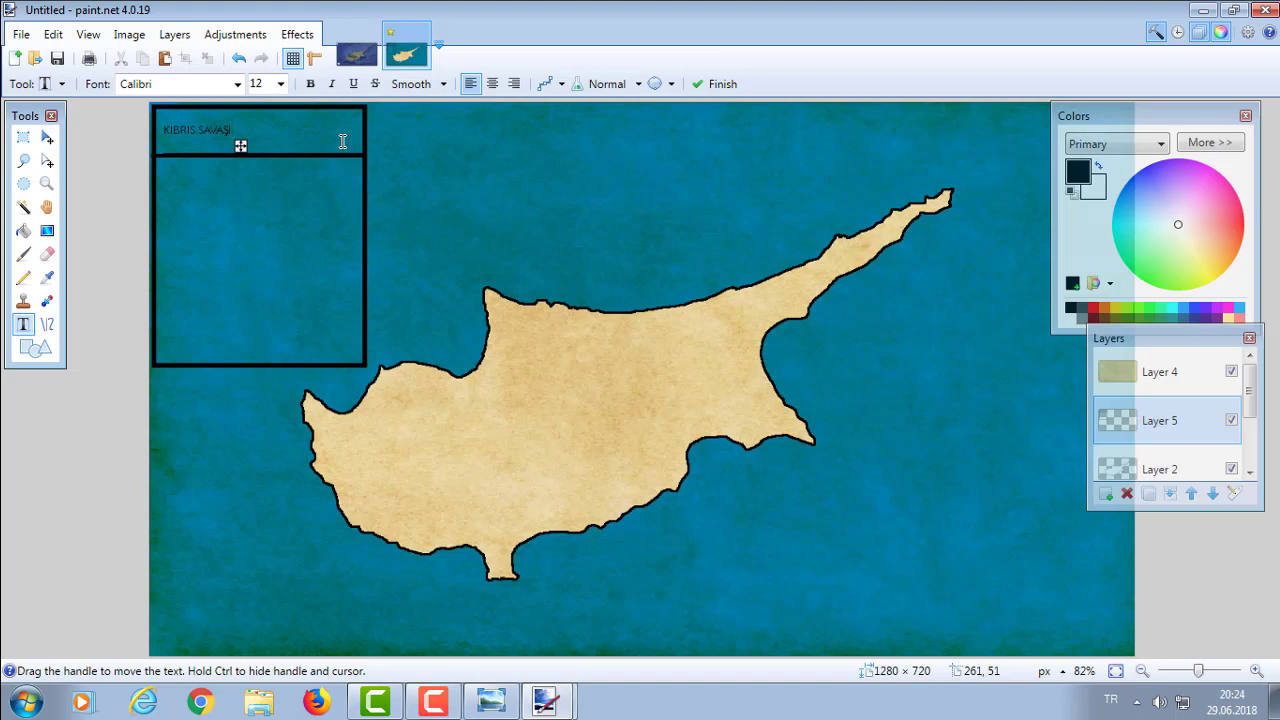
click(281, 84)
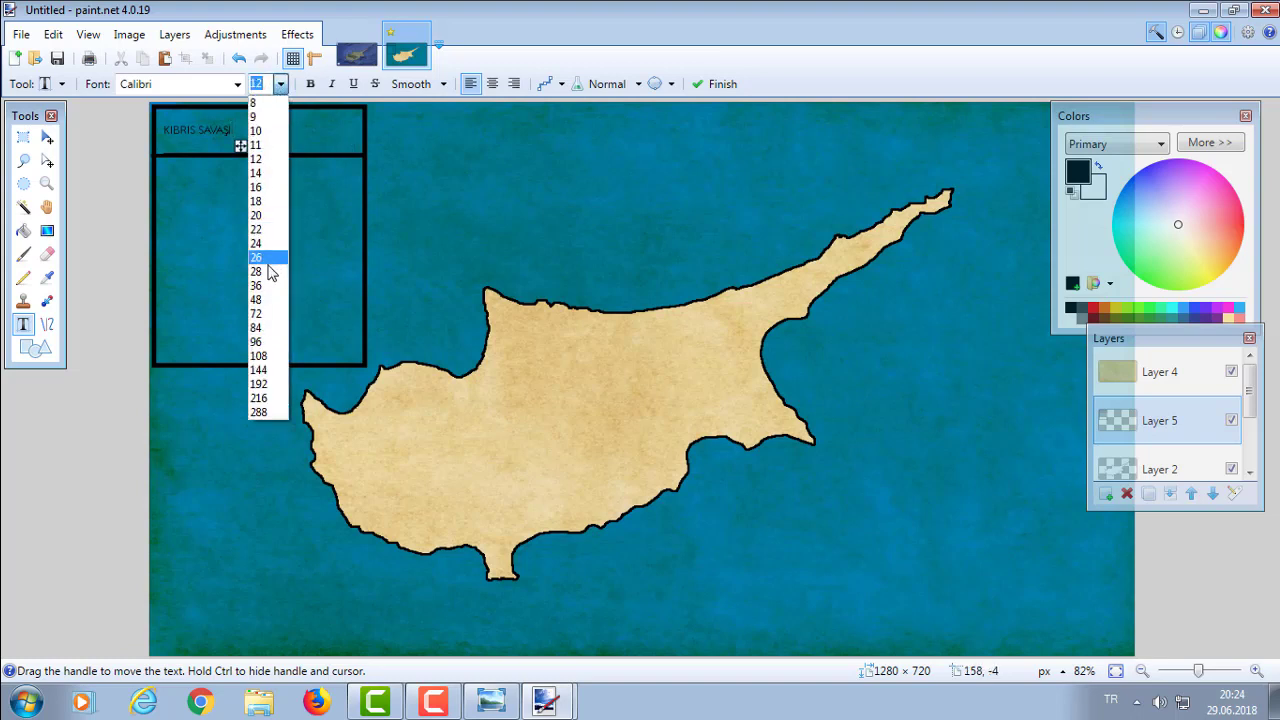
click(262, 272)
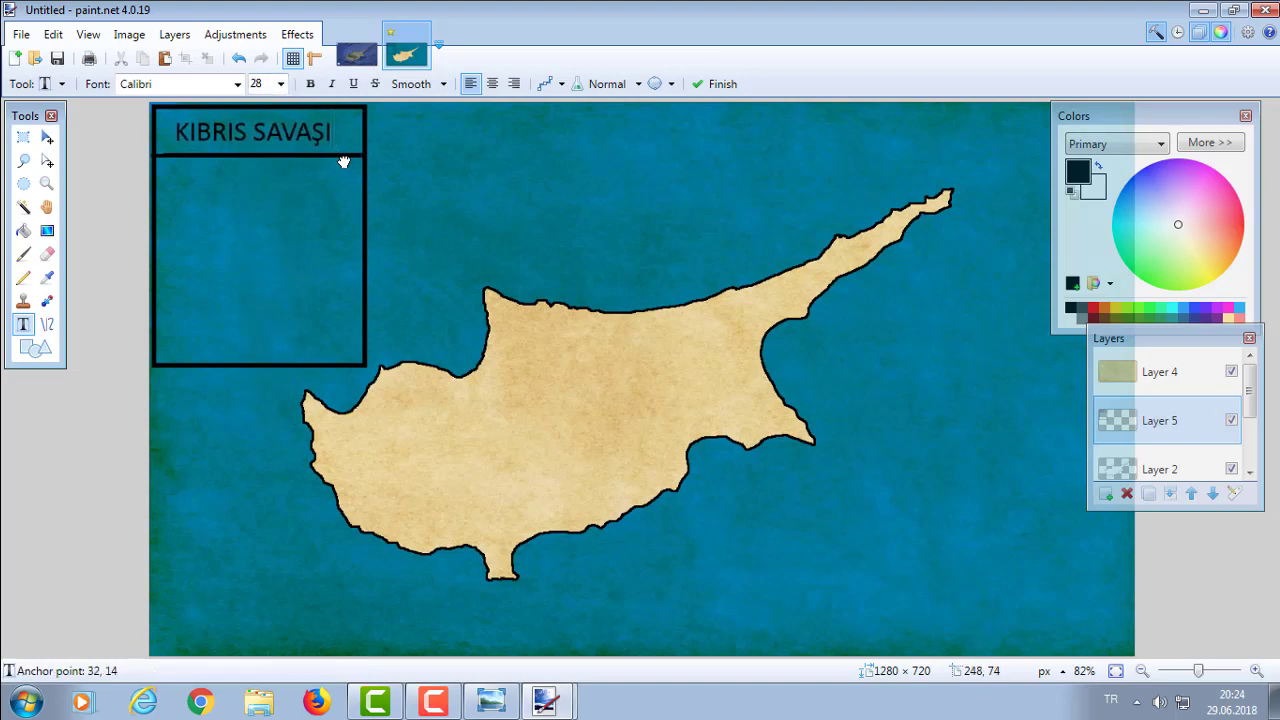
text(I)
drag(345, 161, 347, 162)
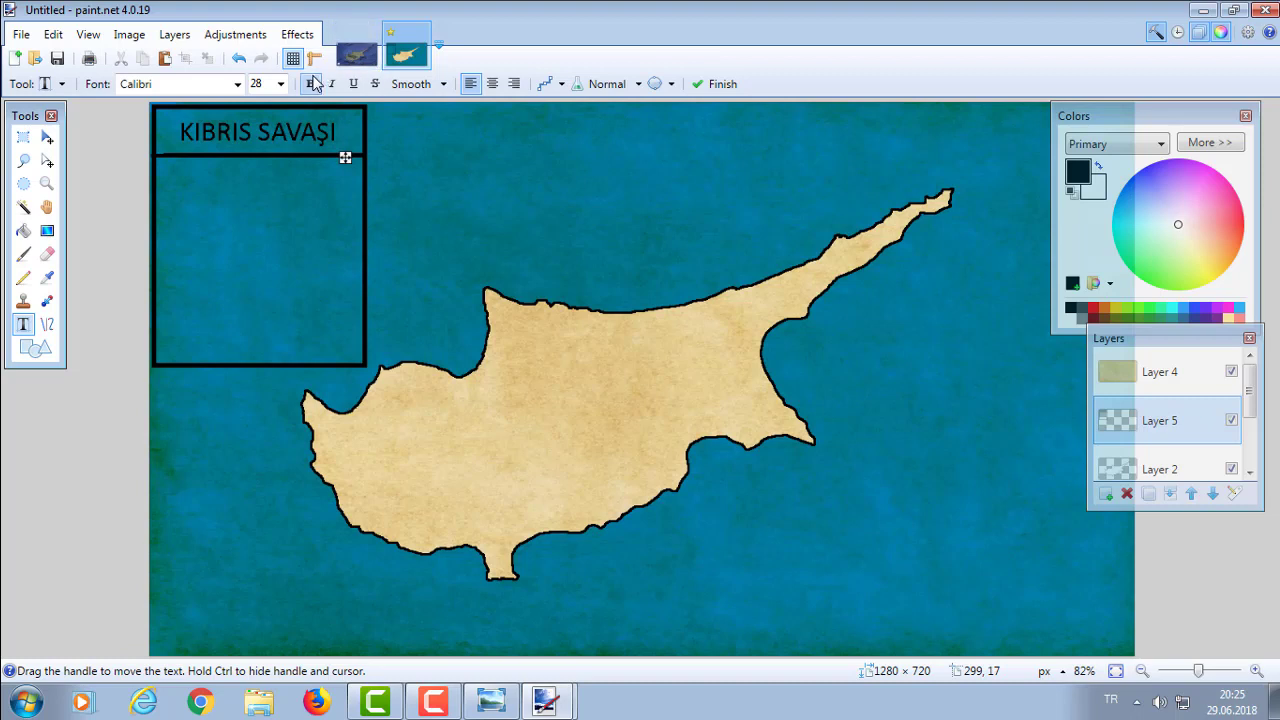
drag(345, 160, 342, 163)
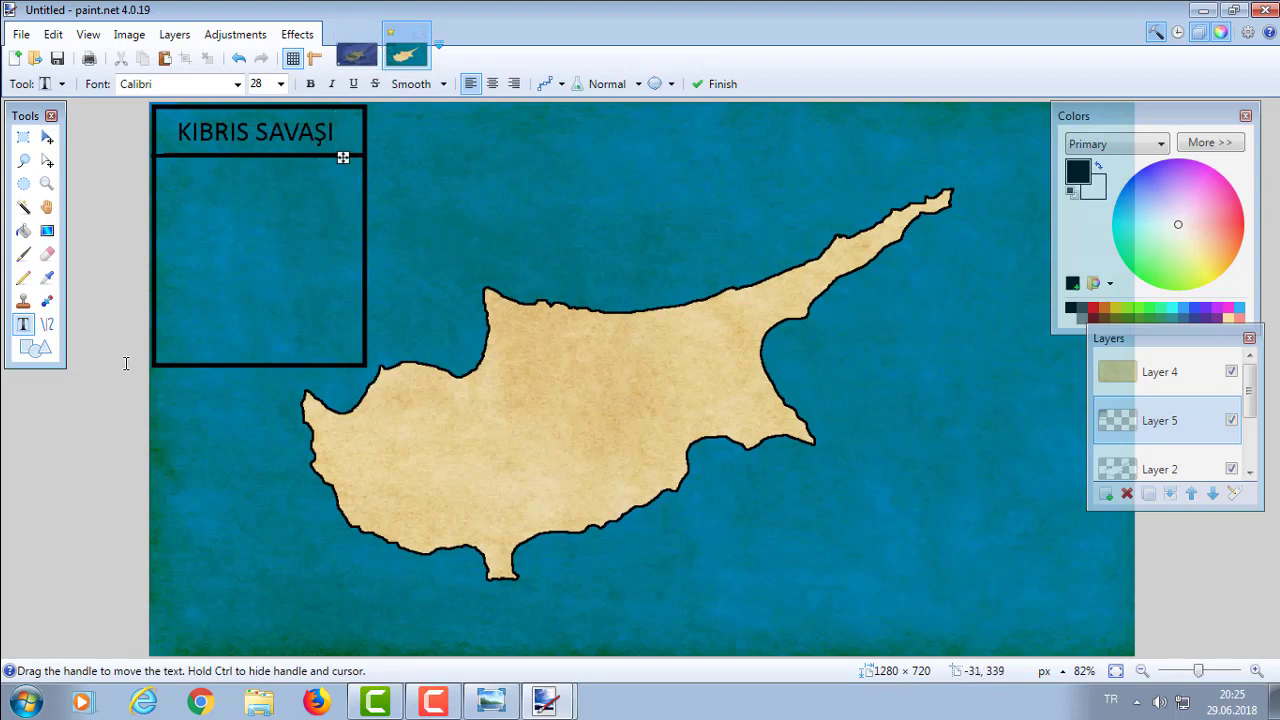
click(99, 412)
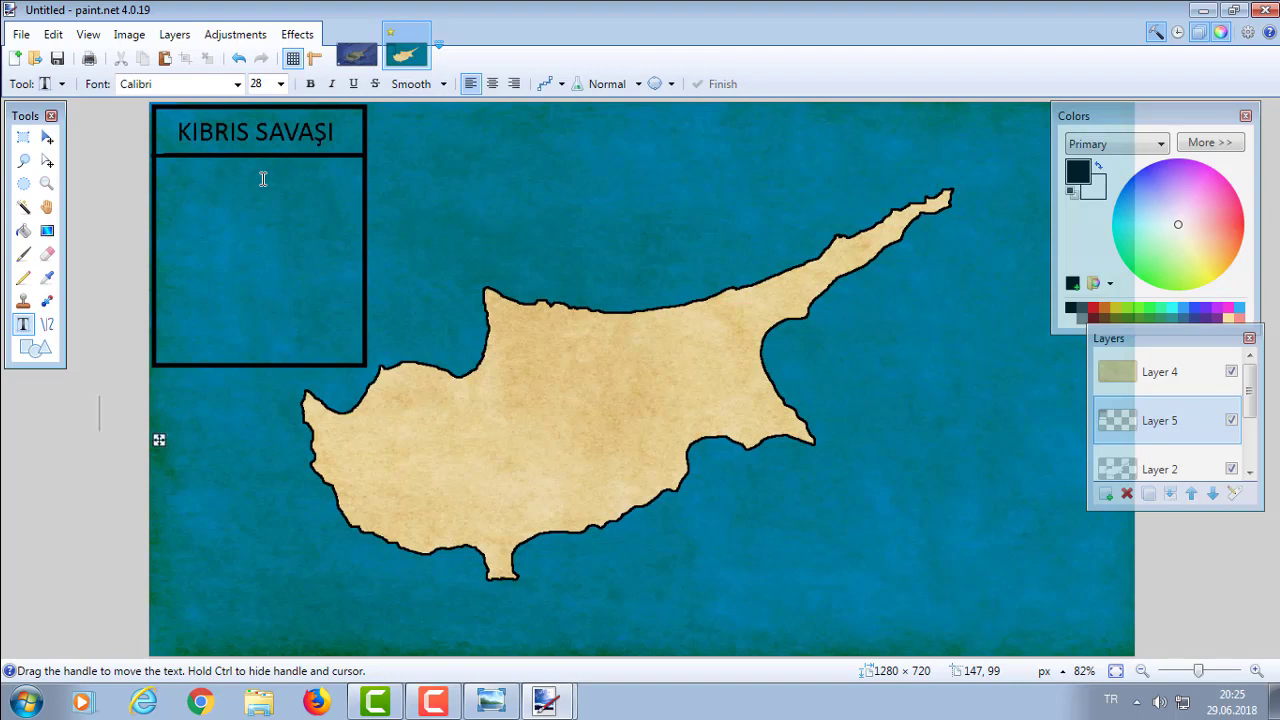
- Draw a rectangle outline about 132 × 33 px beneath the title strip at the frame's right side, and start a text label beside it
click(36, 348)
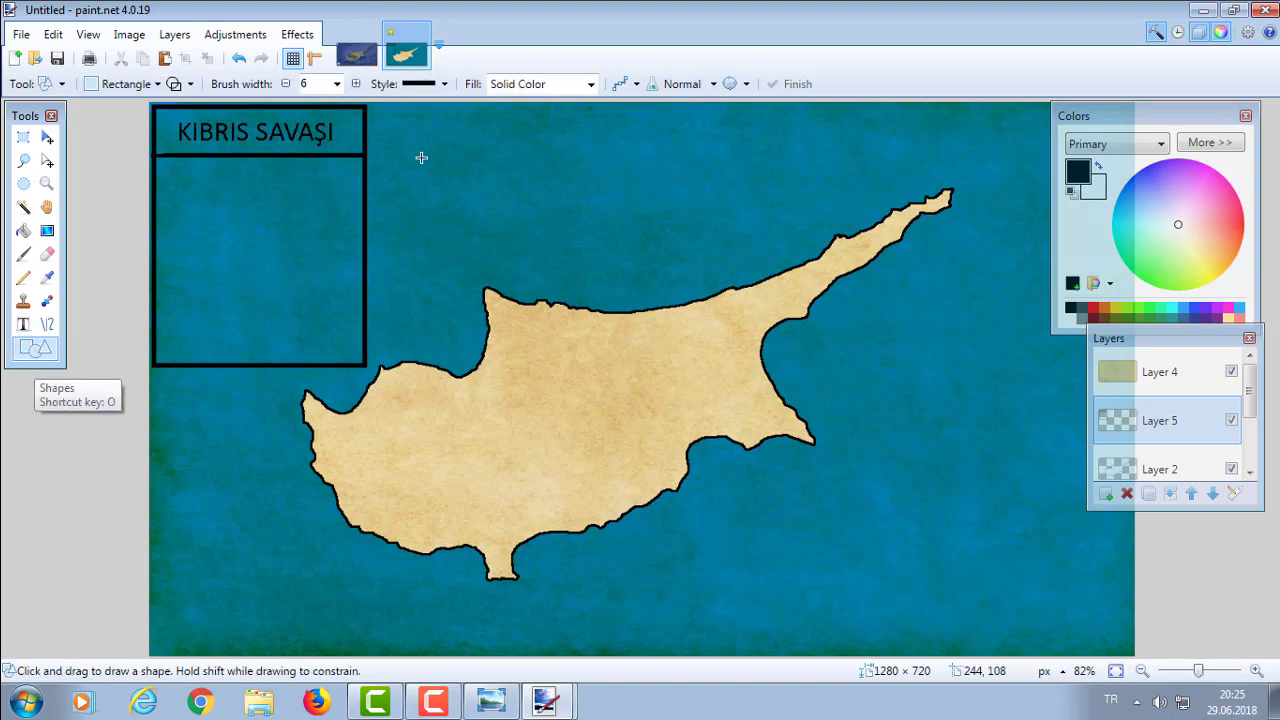
mouse_move(258, 170)
mouse_down()
mouse_move(345, 210)
mouse_move(358, 193)
mouse_up()
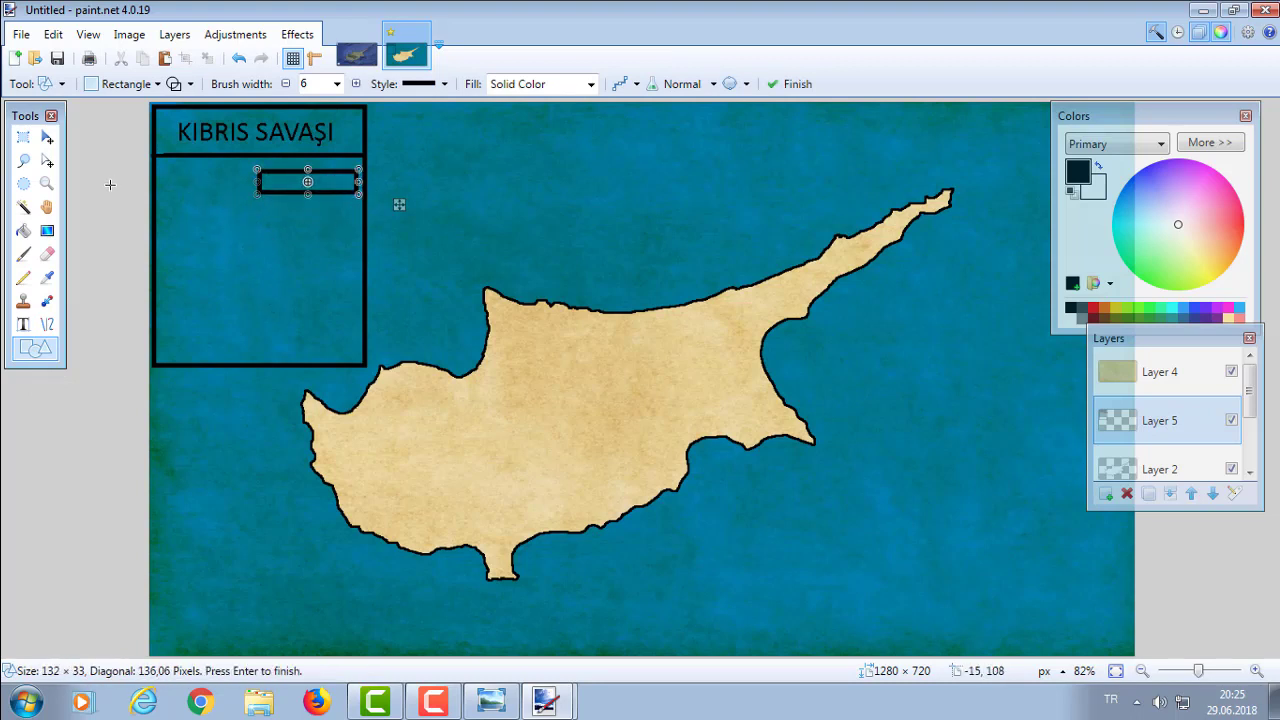
key(t)
click(159, 178)
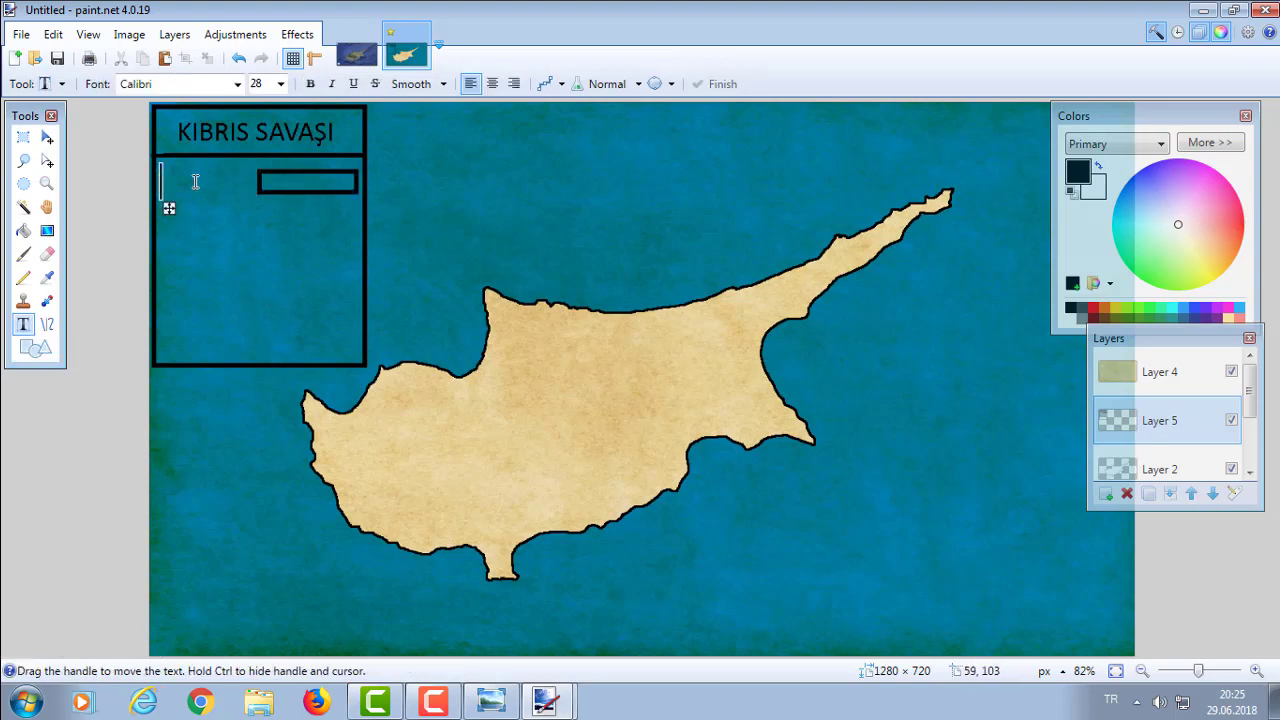
key(Caps_Lock)
text(kktc)
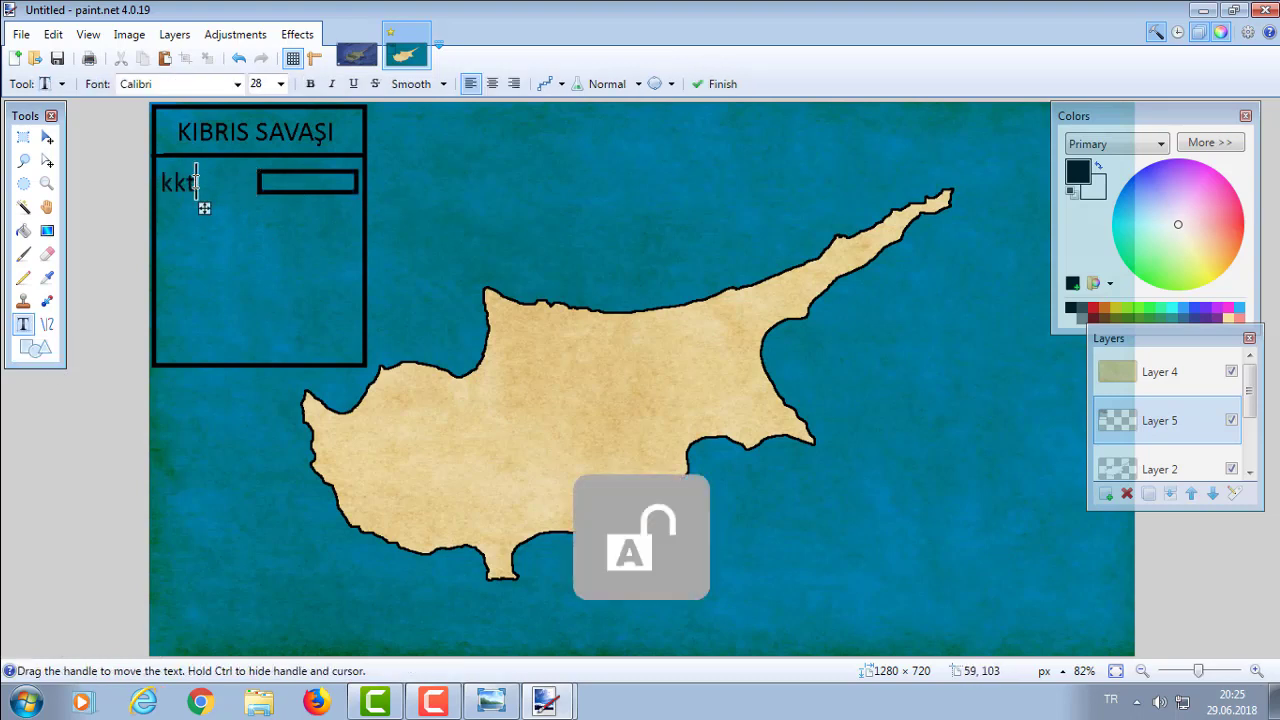
key(BackSpace)
key(BackSpace)
key(BackSpace)
key(BackSpace)
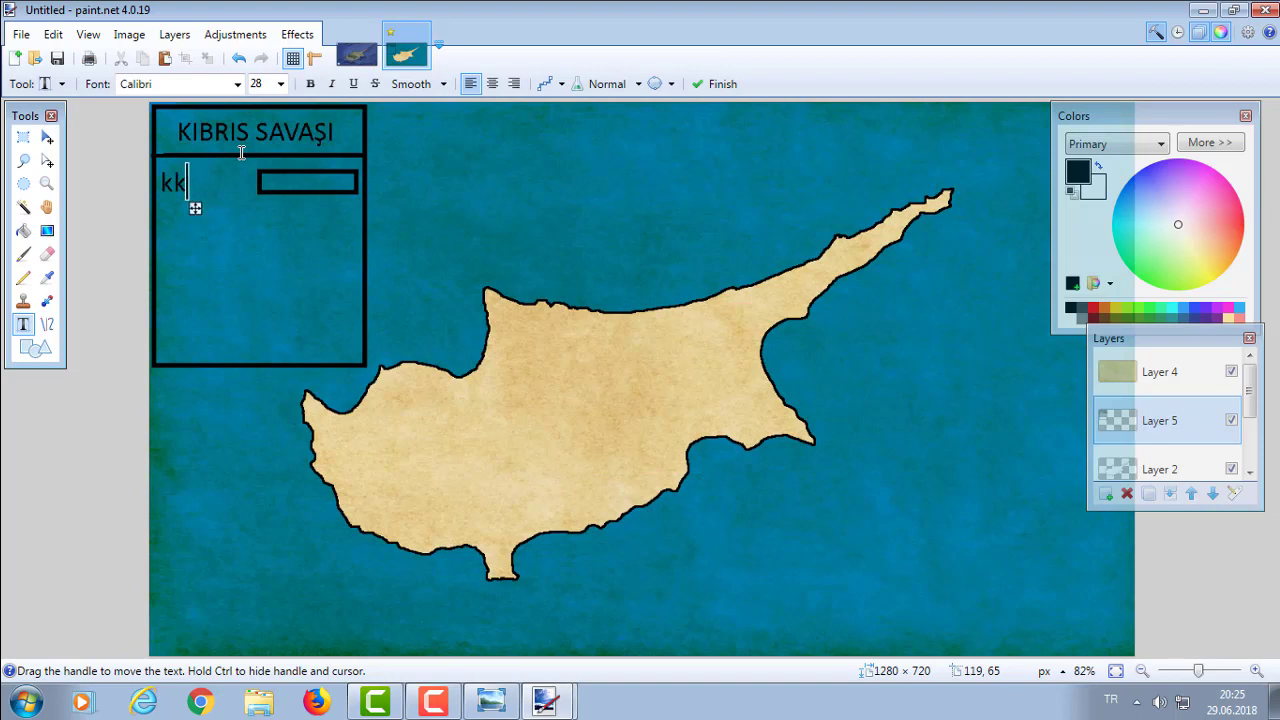
- Enter the label "KKTC" and position it level with the first legend box
key(Caps_Lock)
text(KKTC)
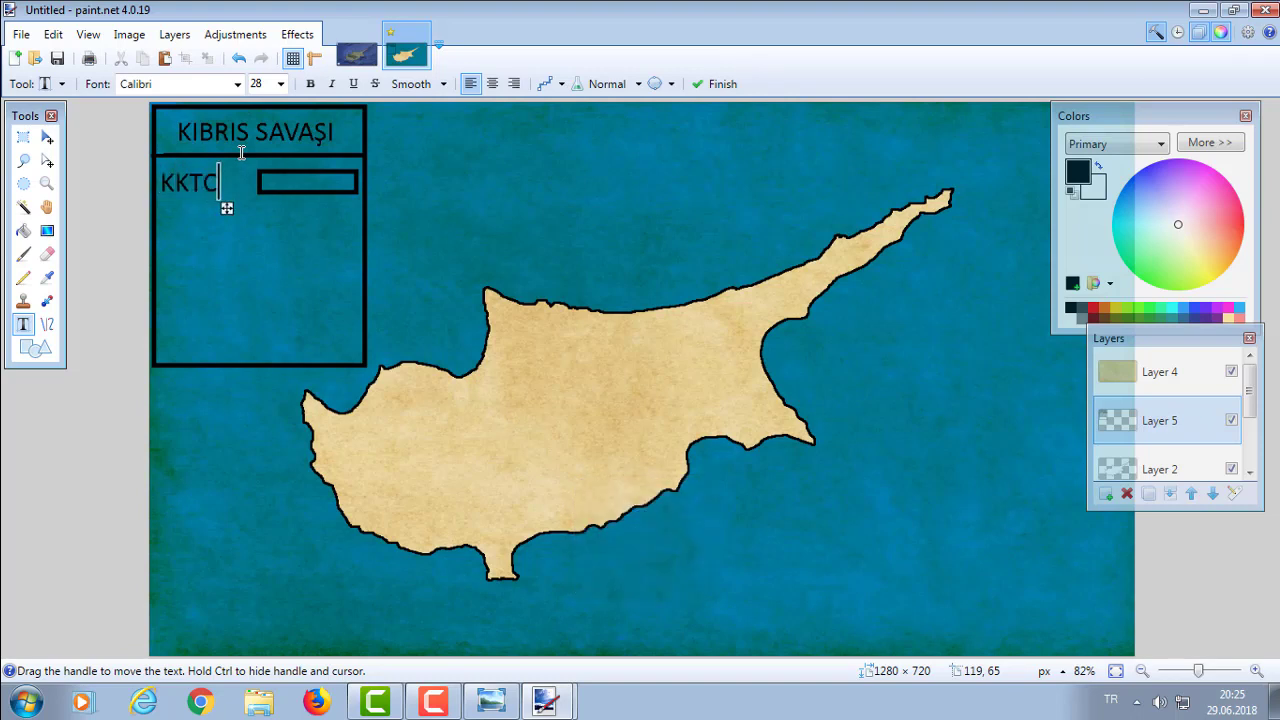
drag(226, 206, 360, 231)
- Draw a second box about 132 × 32 px beneath the first, and label it "GKRY", aligned under "KKTC"
click(35, 348)
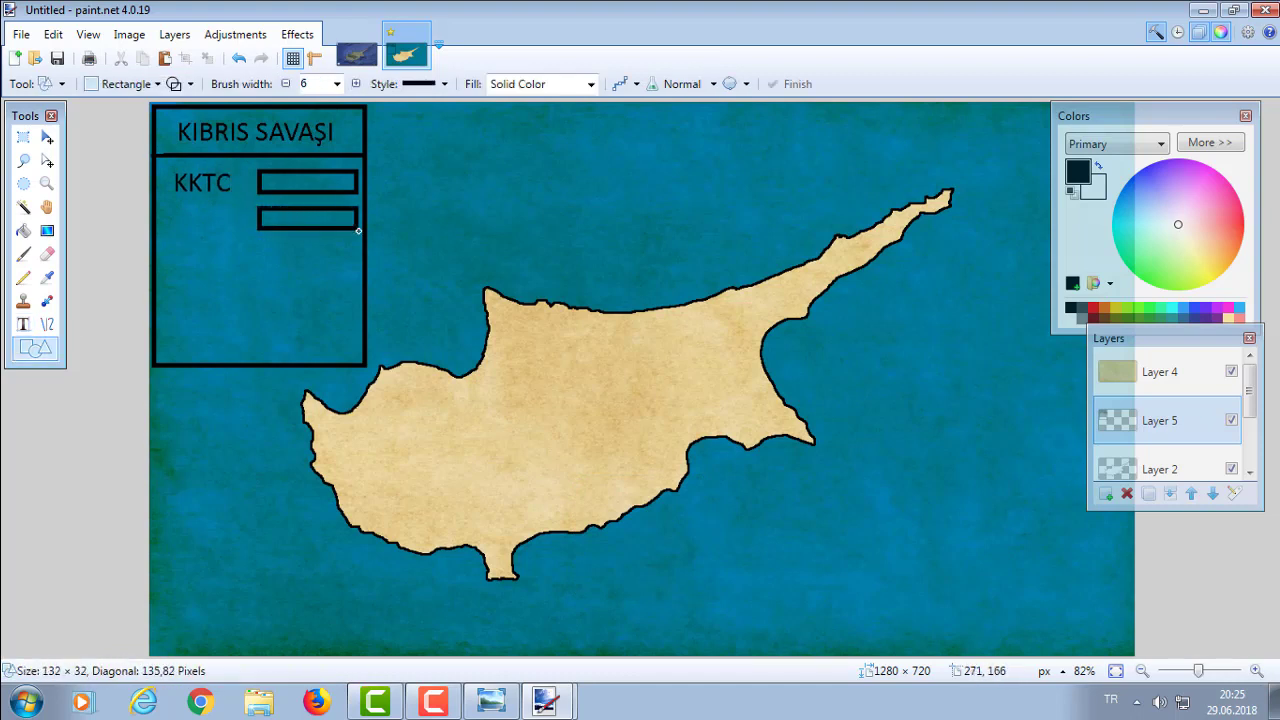
click(23, 324)
click(179, 212)
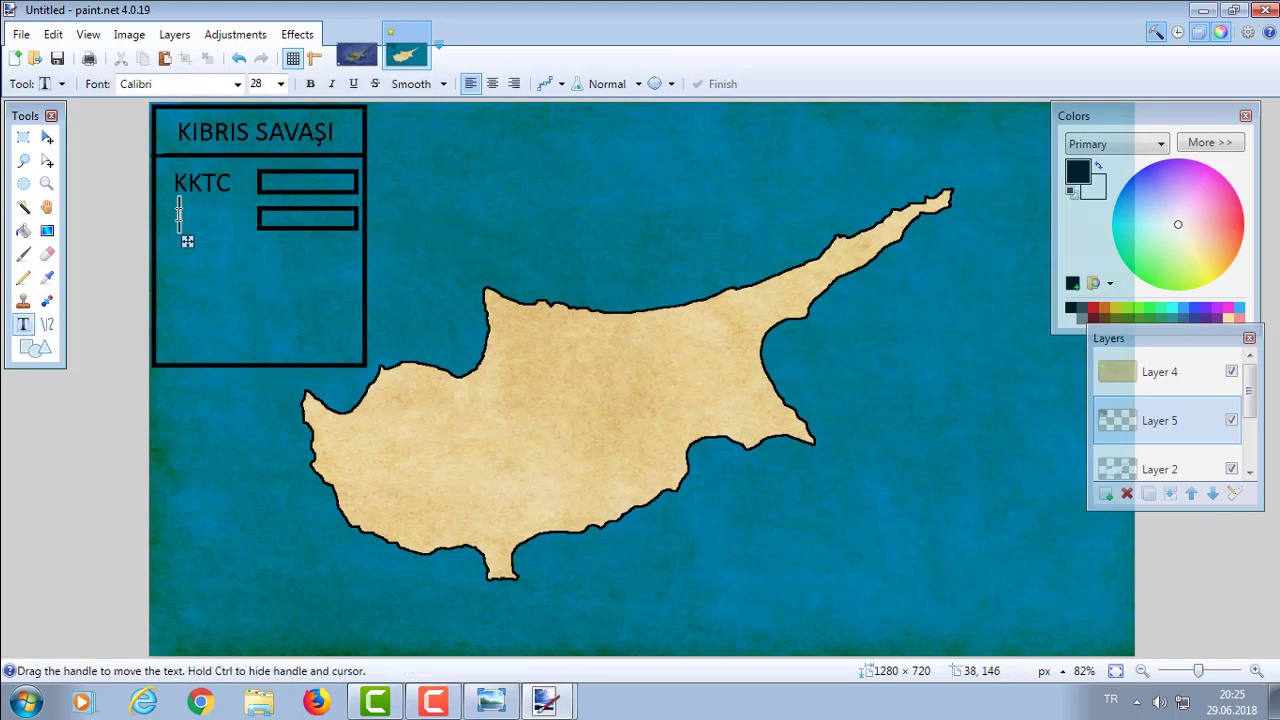
text(GKRY)
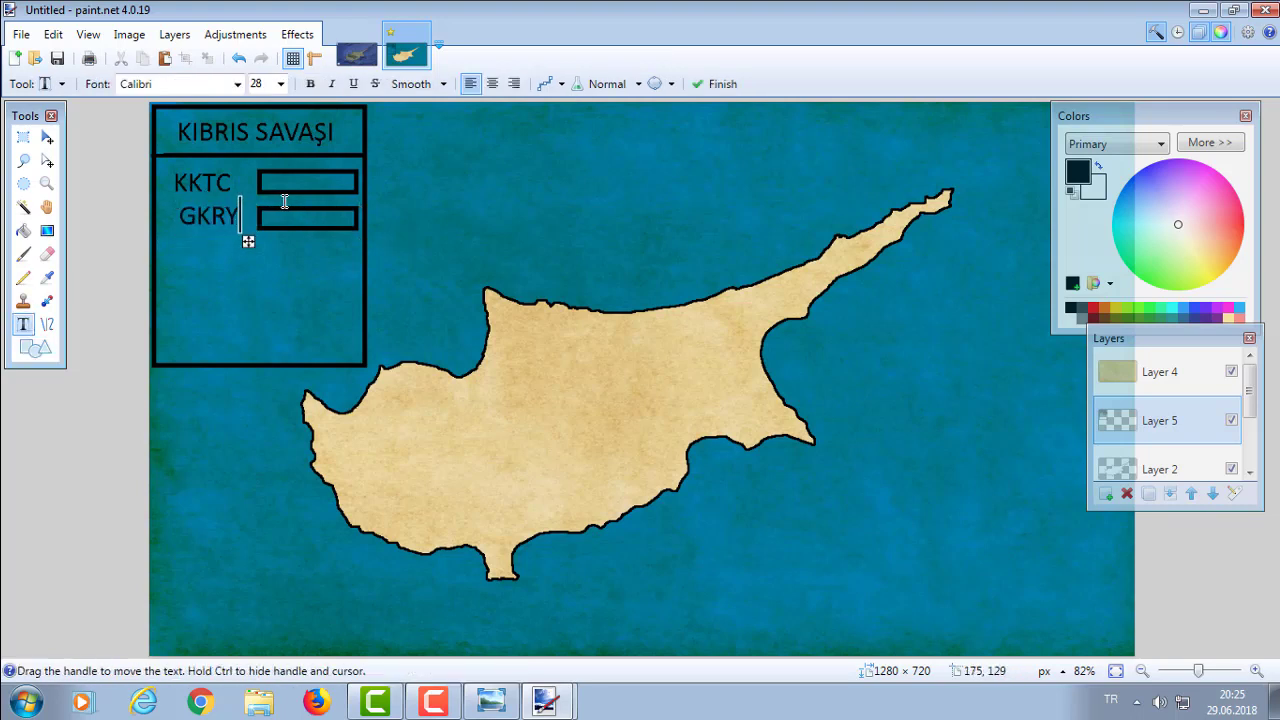
mouse_move(248, 241)
mouse_down()
mouse_move(237, 240)
mouse_move(246, 246)
mouse_up()
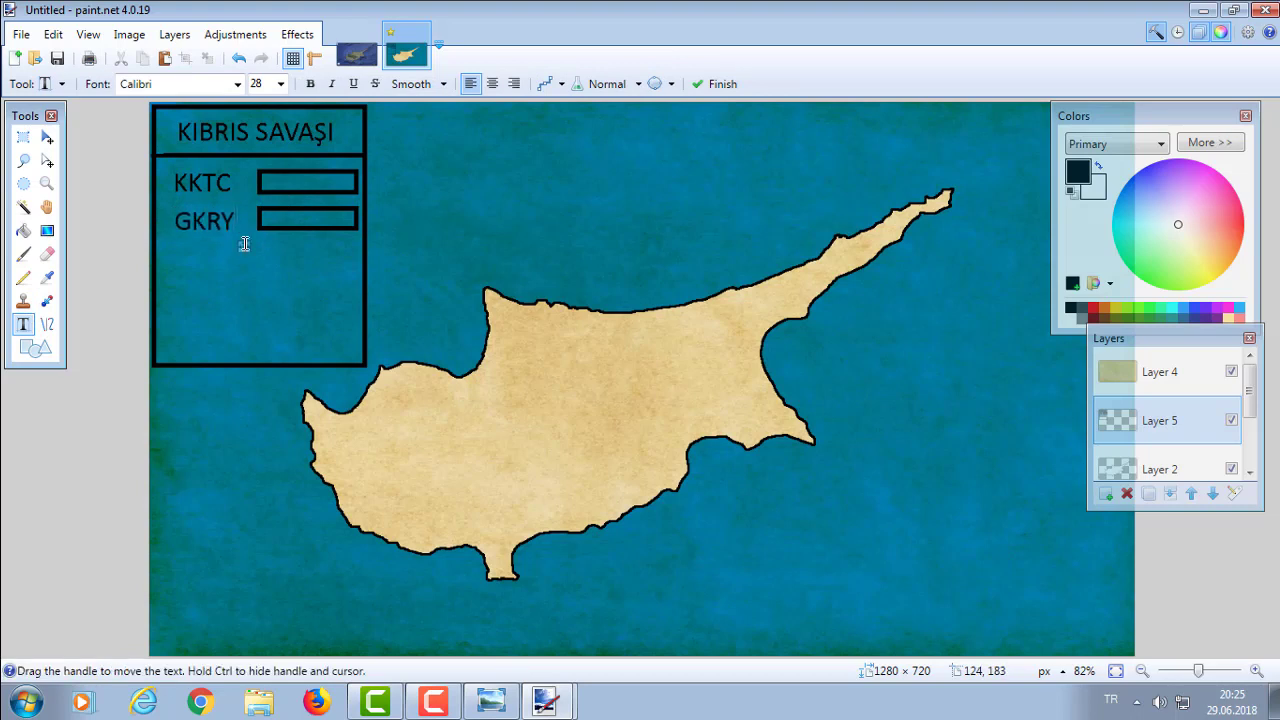
- Draw a vertical divider line about 26 px long across the KKTC box near its left end, using a 6-pixel width
click(47, 324)
scroll(1250, 672, down, 5)
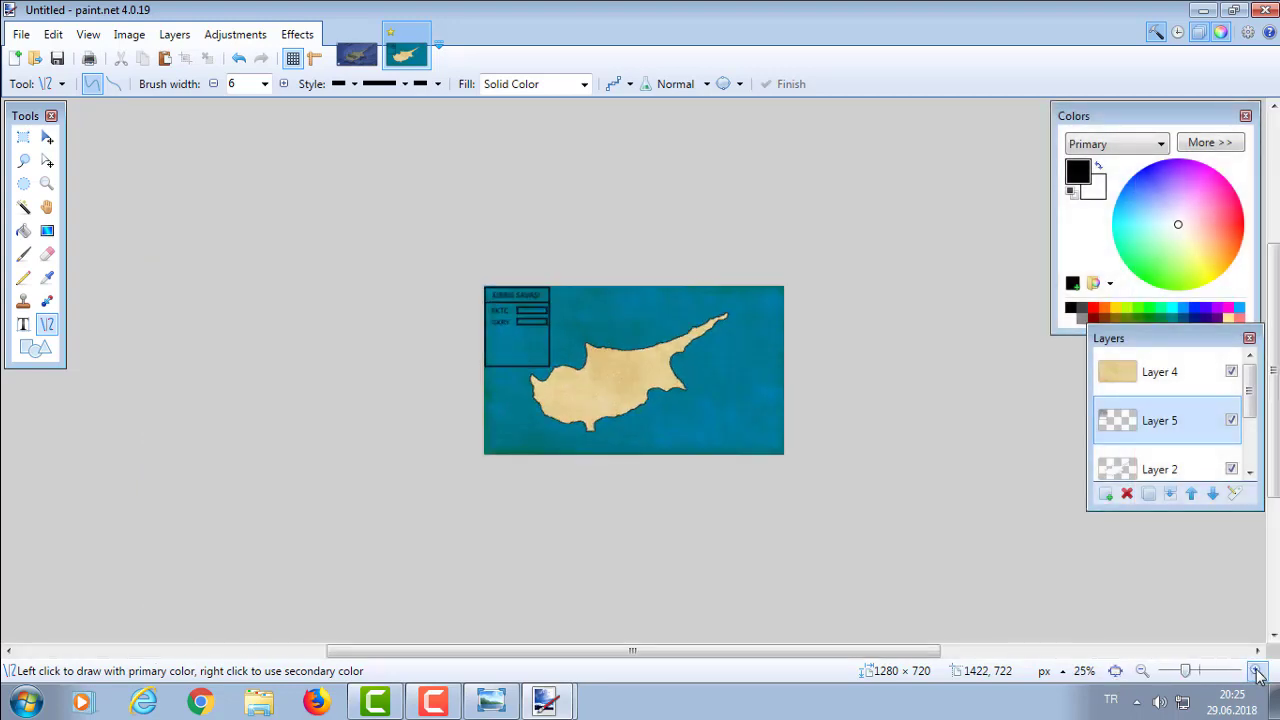
scroll(1258, 677, up, 6)
drag(600, 651, 423, 623)
scroll(431, 560, up, 5)
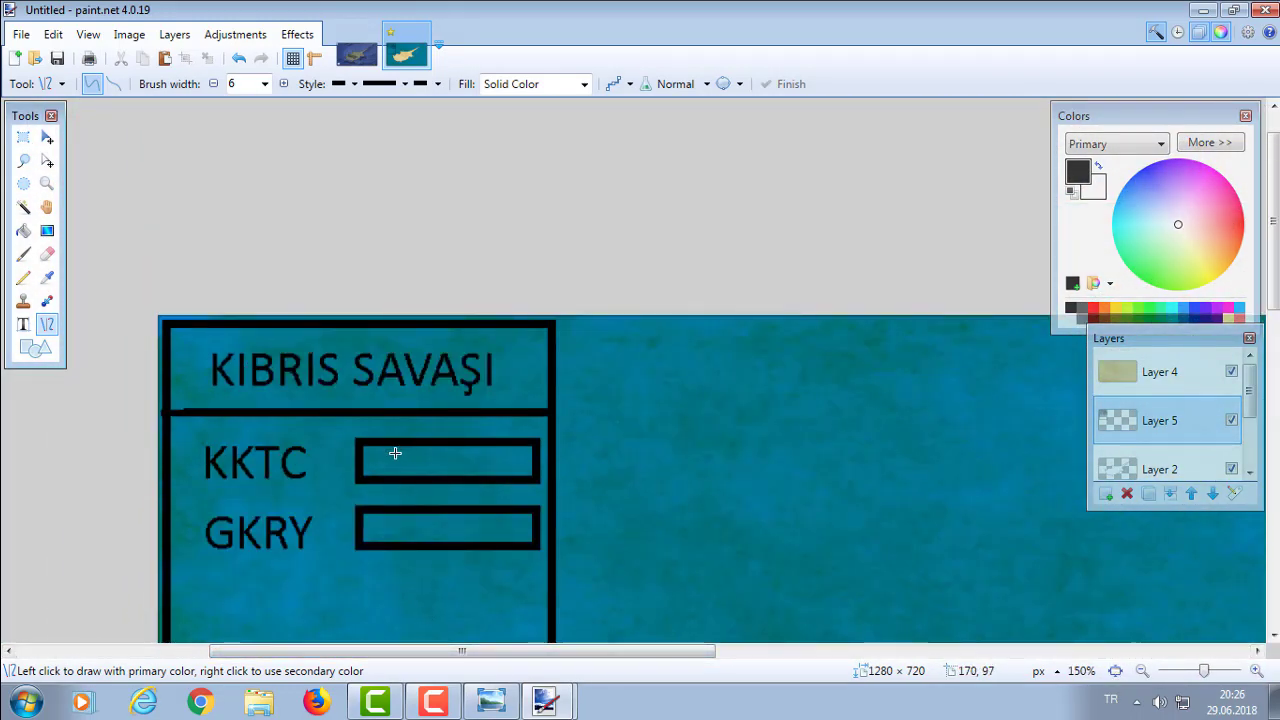
drag(395, 438, 396, 474)
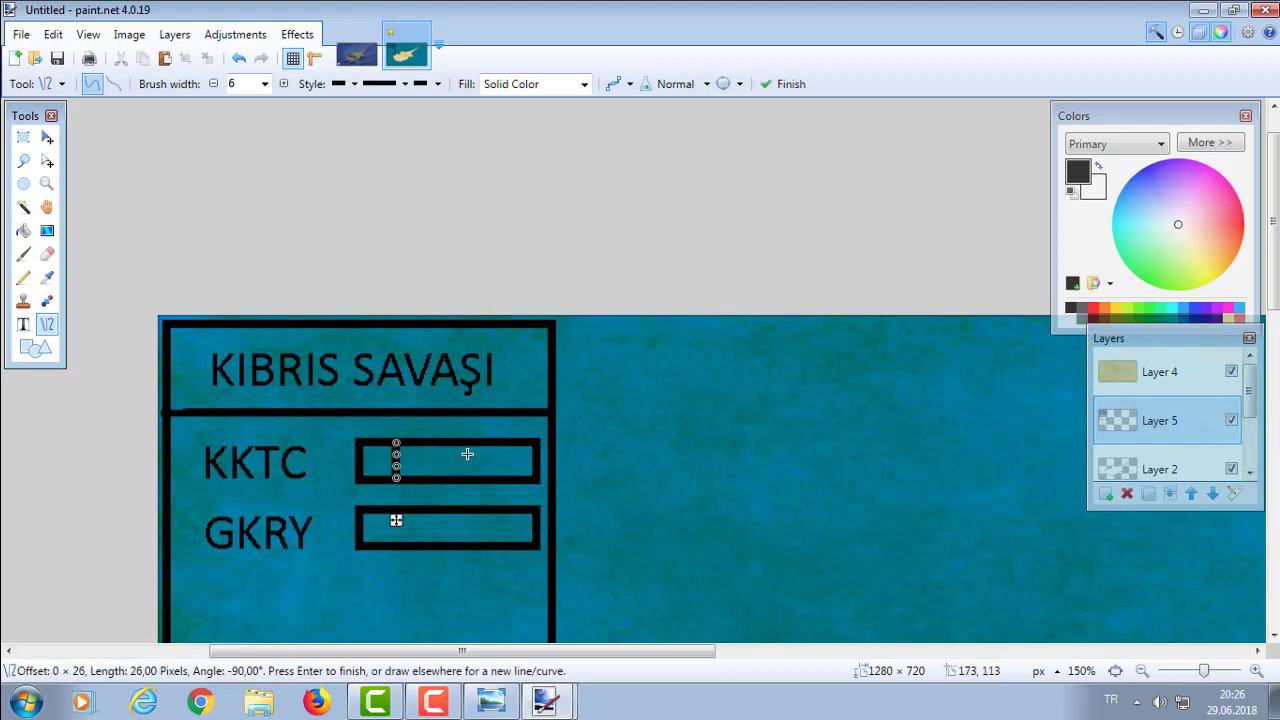
- Shift the KKTC box's divider to one third and add more vertical lines so the KKTC and GKRY boxes each have three compartments
drag(395, 519, 414, 520)
mouse_move(475, 444)
mouse_down()
mouse_move(475, 488)
mouse_move(417, 526)
mouse_move(415, 548)
mouse_up()
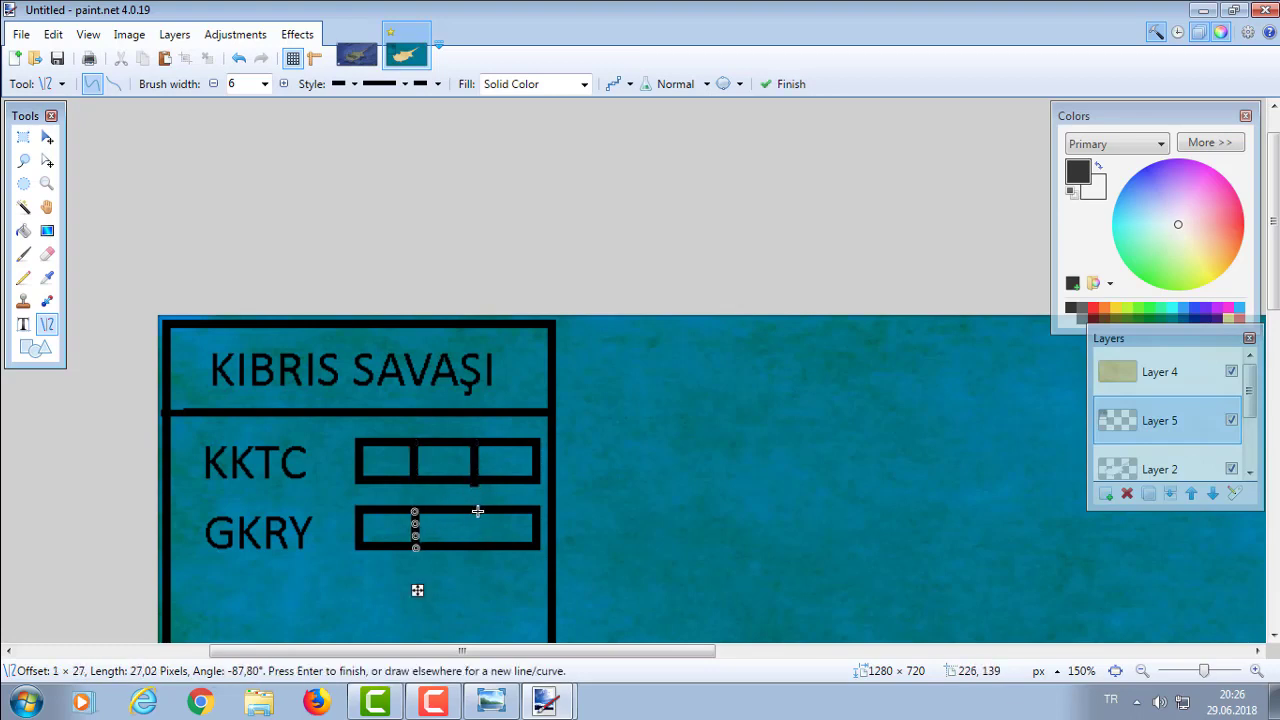
drag(478, 511, 479, 547)
key(ctrl+b)
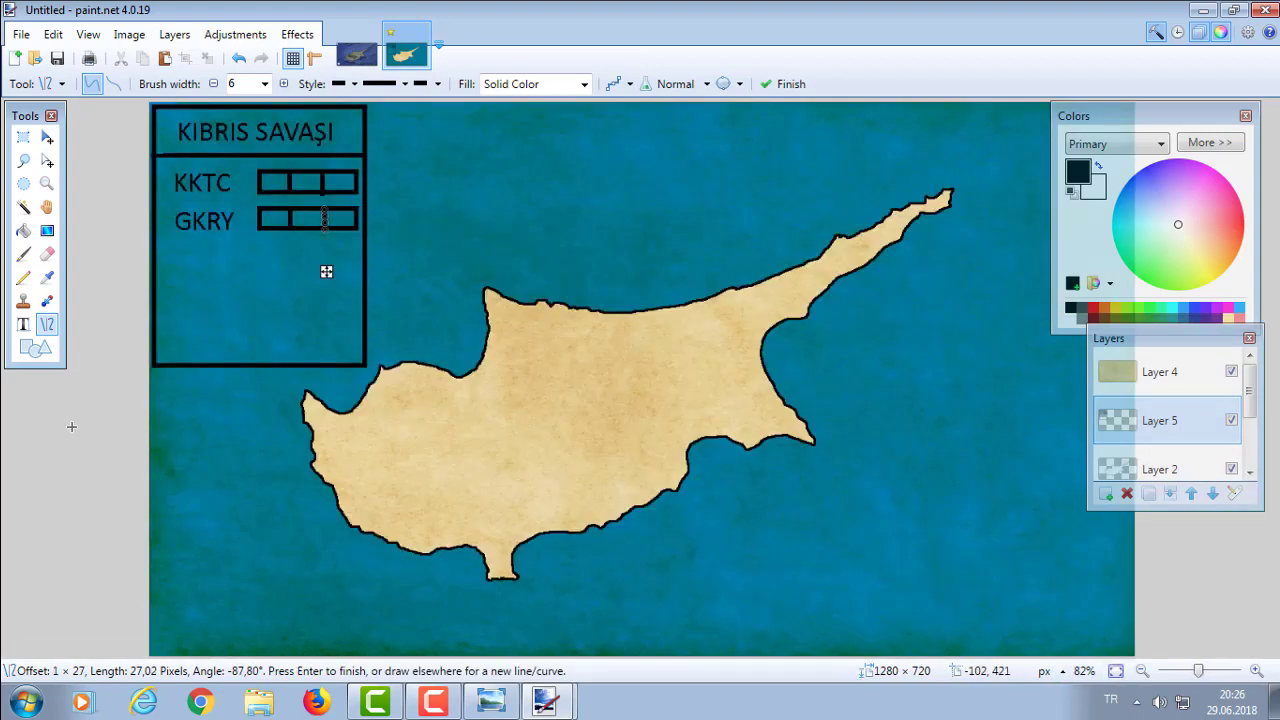
key(Return)
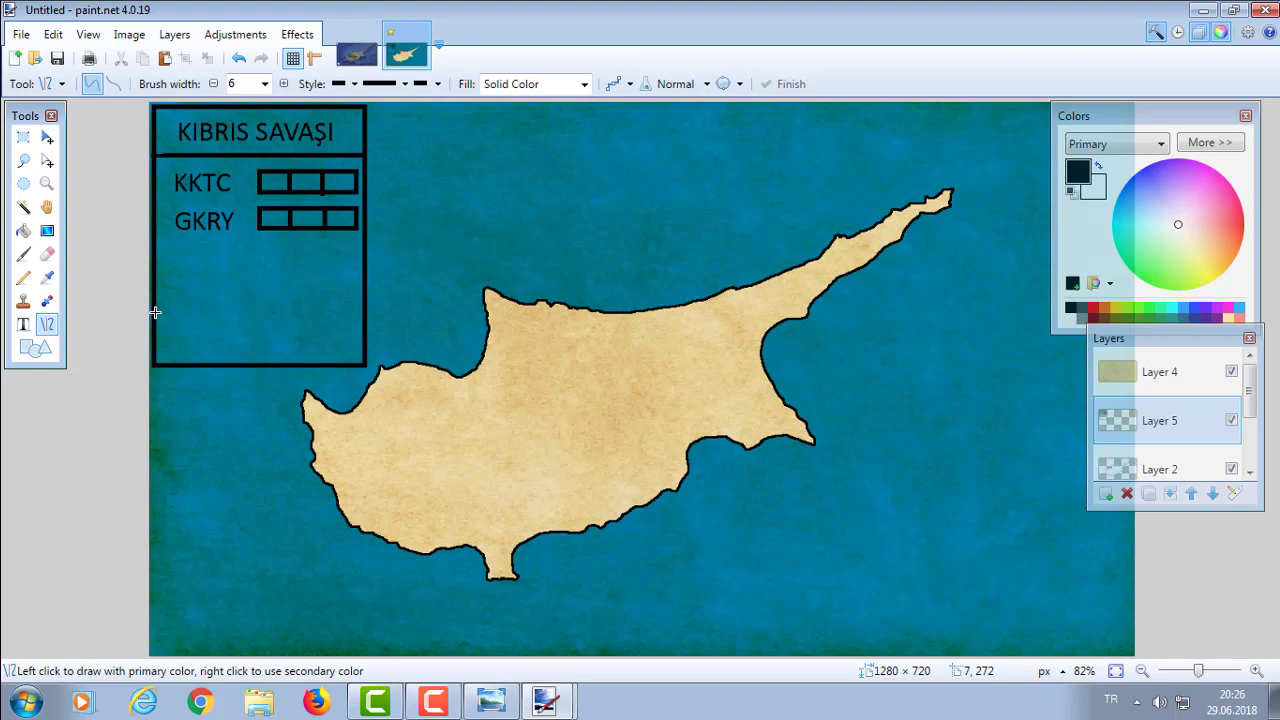
- Draw a horizontal line 272 px long across the lower part of the legend frame, and place the text "2019" centred beneath it
drag(155, 312, 364, 313)
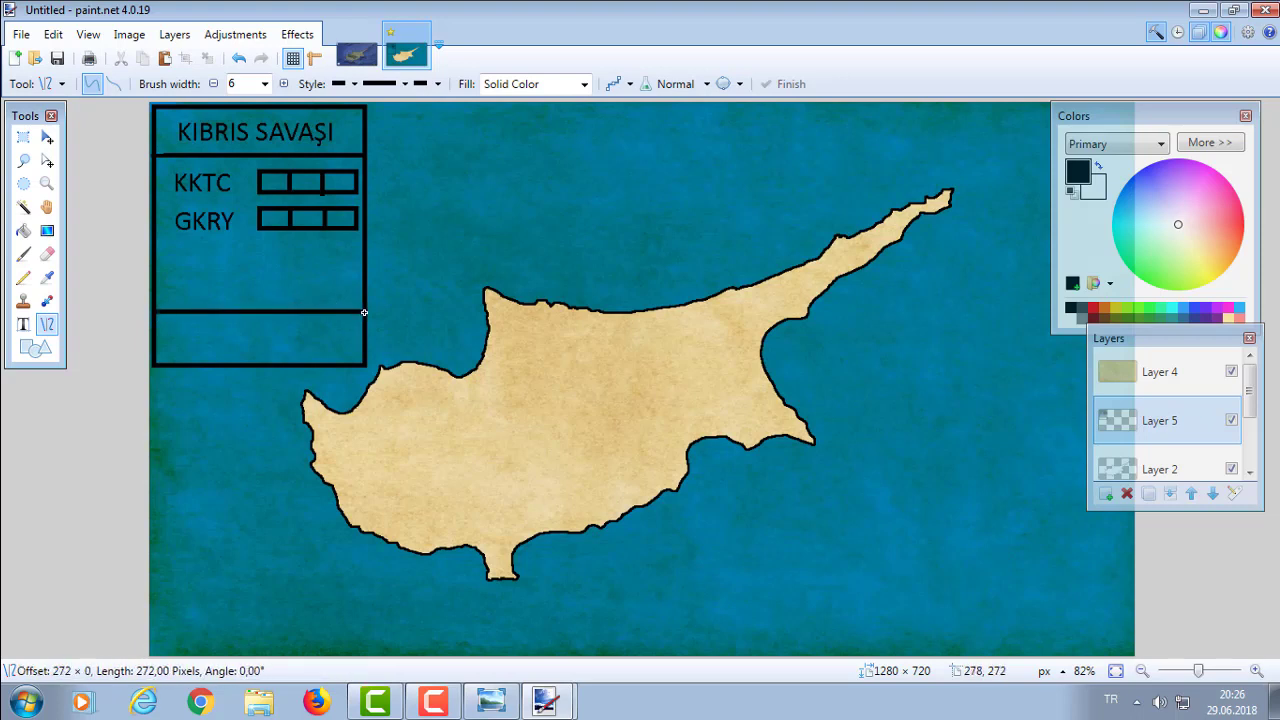
key(Return)
click(23, 324)
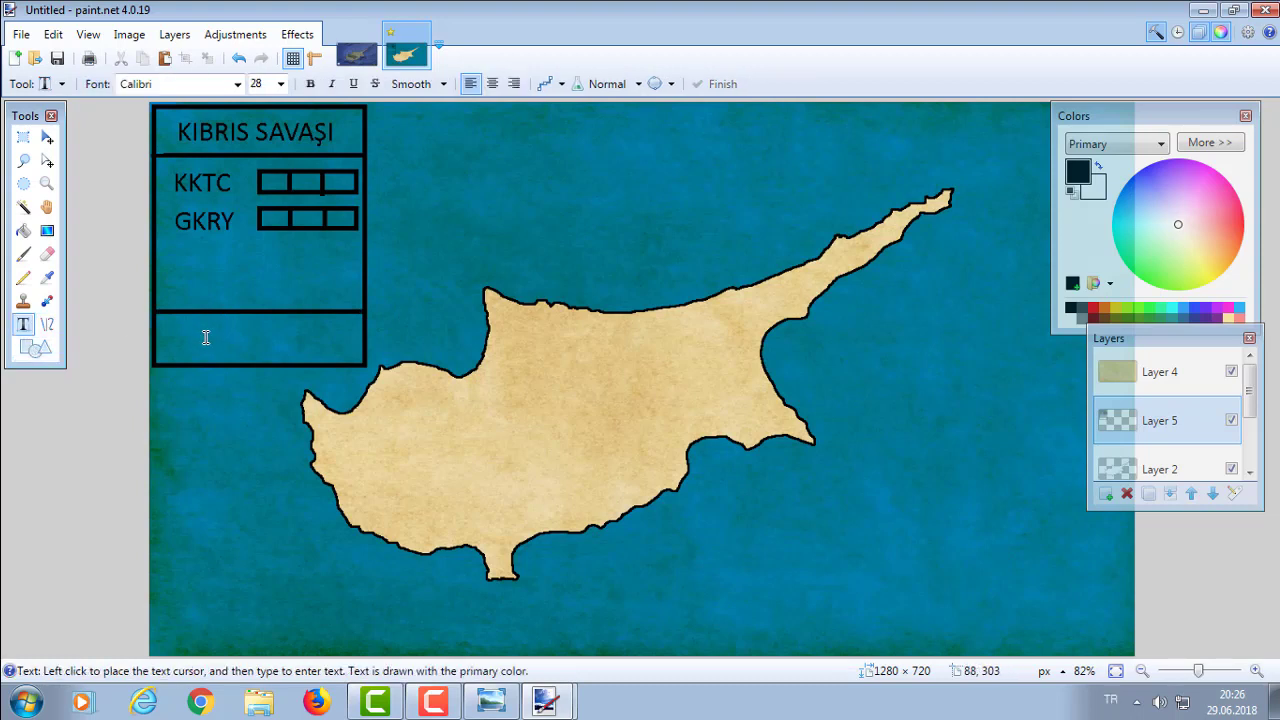
click(206, 337)
text(20)
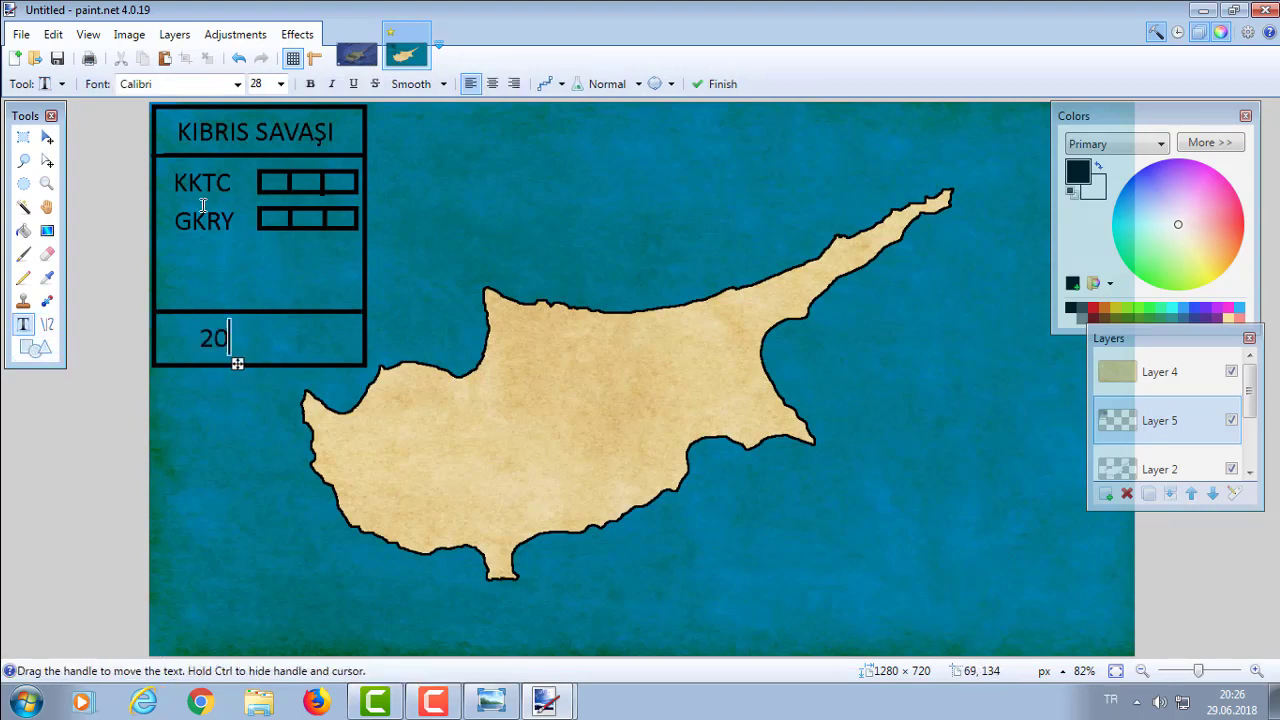
text(19)
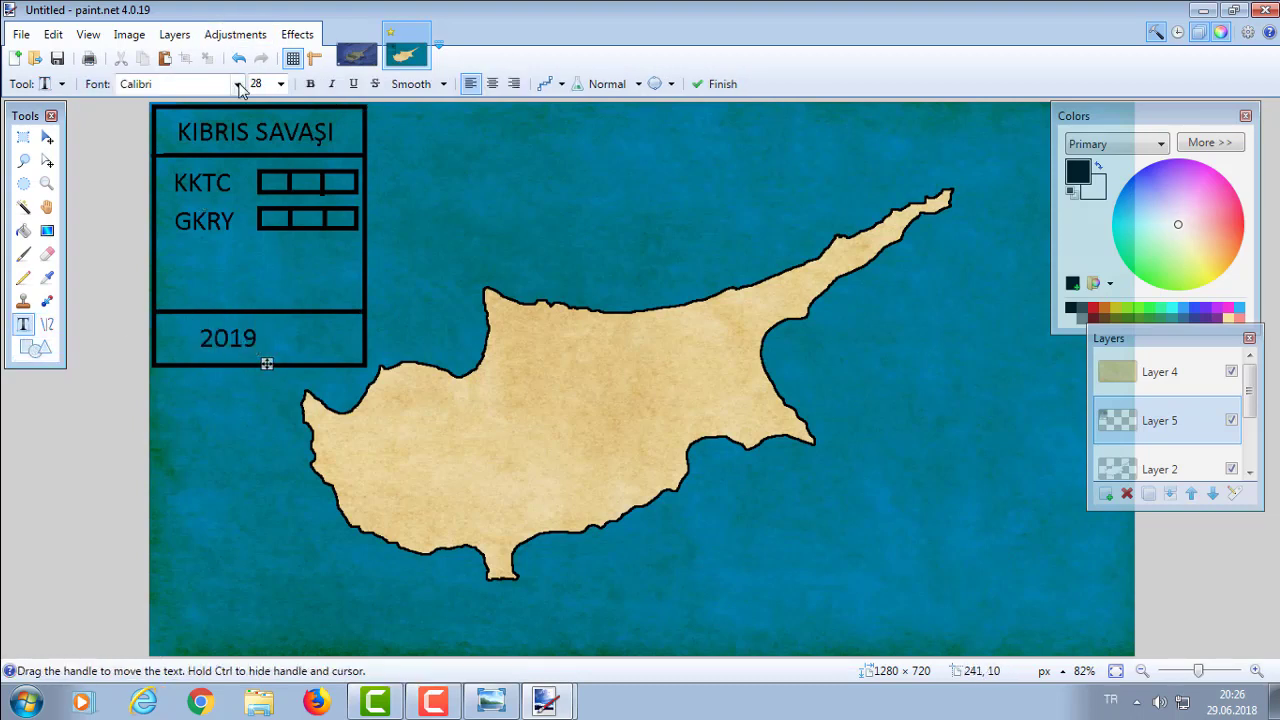
click(240, 88)
click(240, 88)
drag(262, 366, 290, 373)
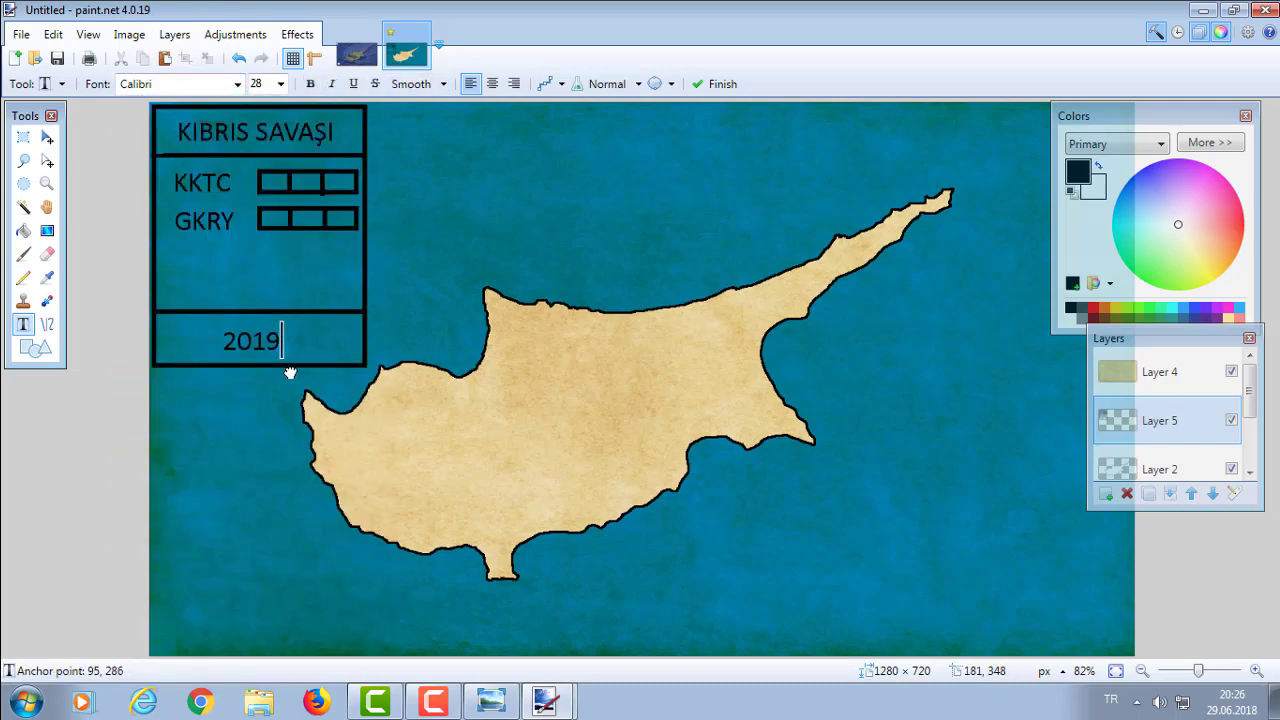
- Enlarge the "2019" text to font size 48 and recentre it within the legend's bottom strip
click(281, 84)
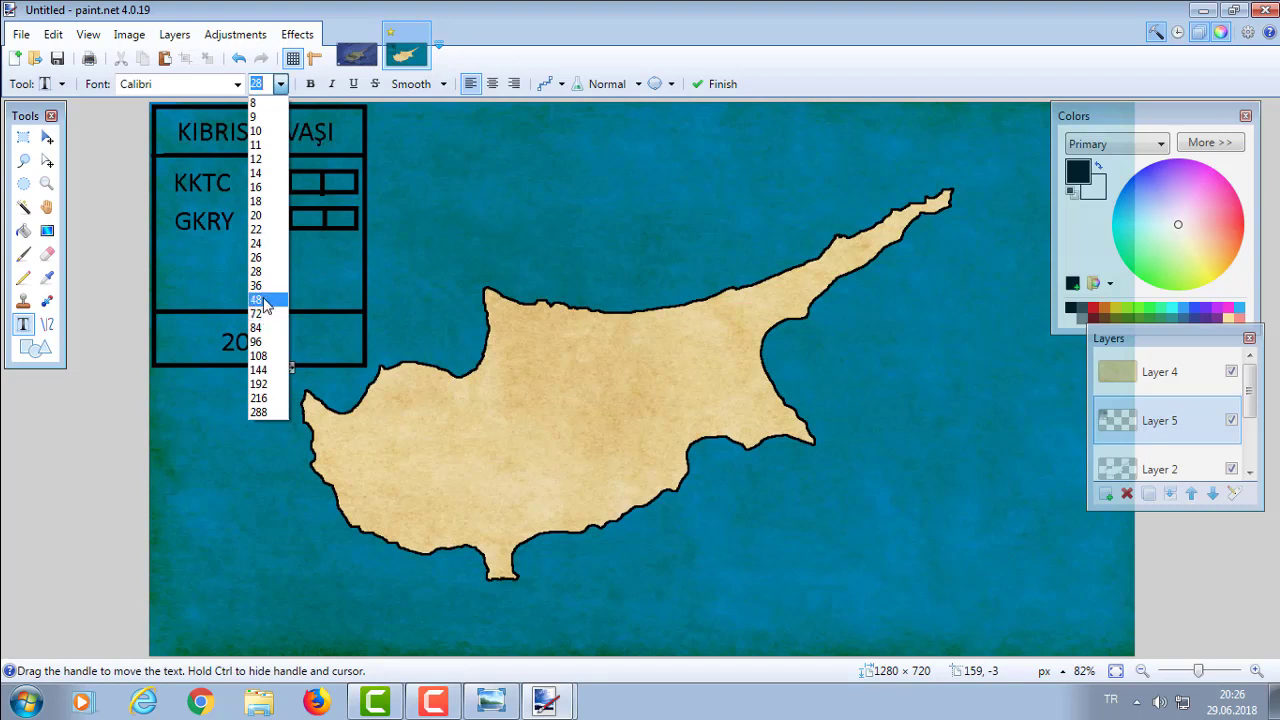
click(258, 286)
drag(306, 374, 300, 376)
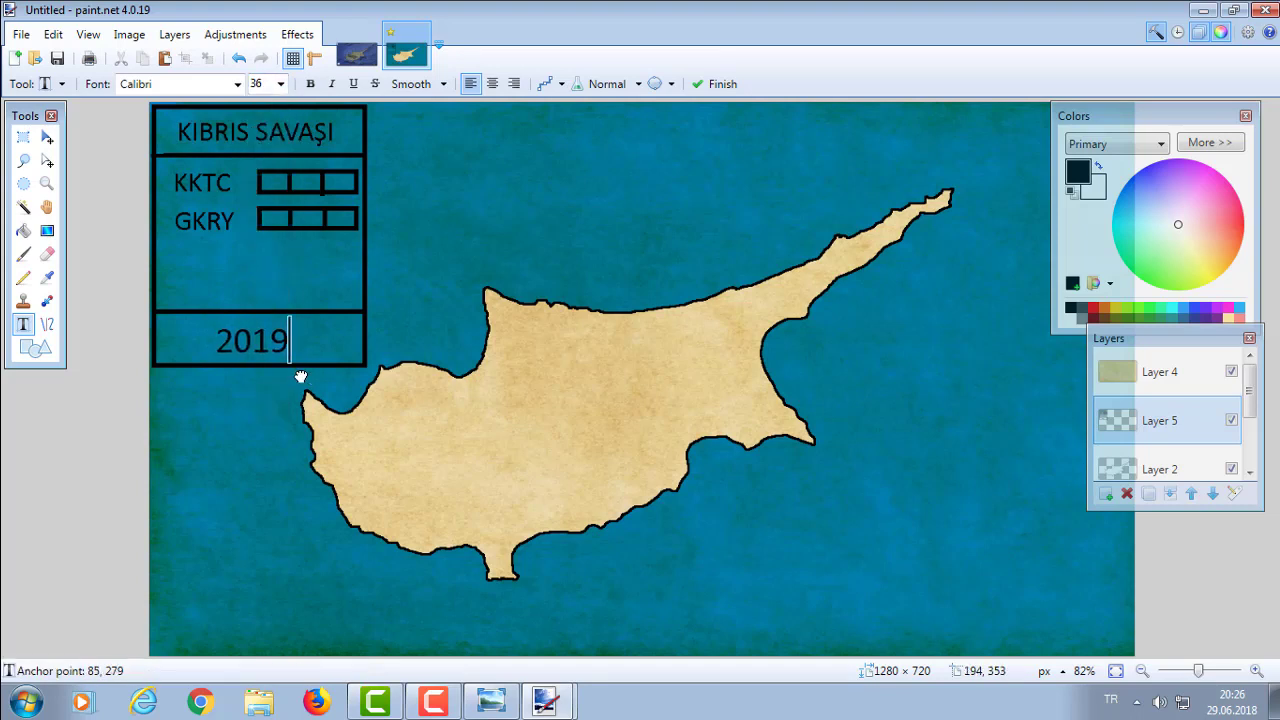
click(281, 84)
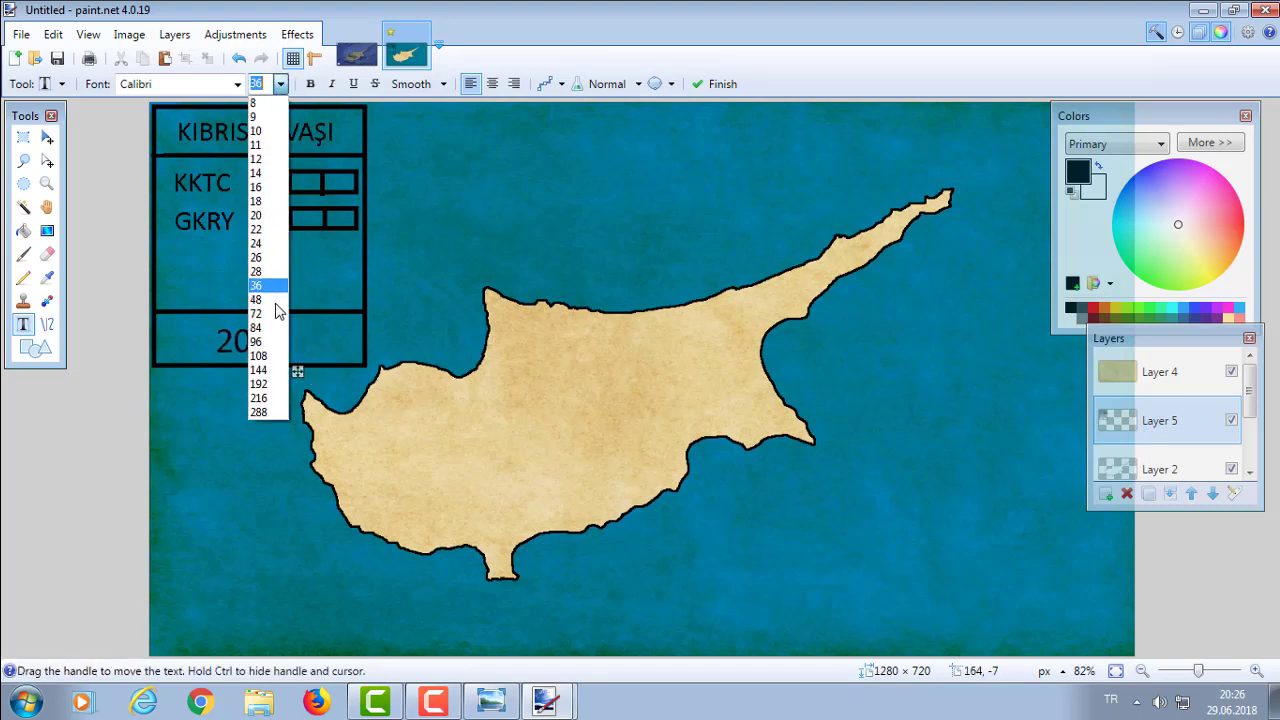
click(265, 300)
drag(320, 371, 312, 382)
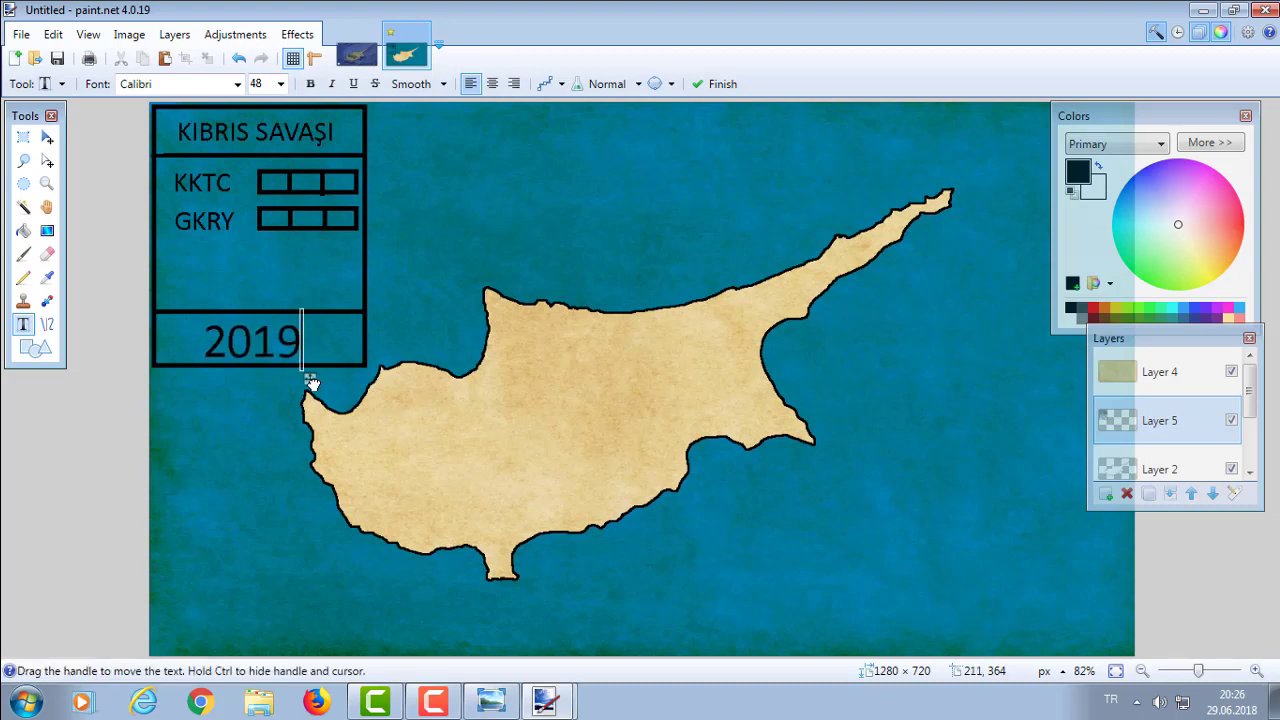
click(119, 380)
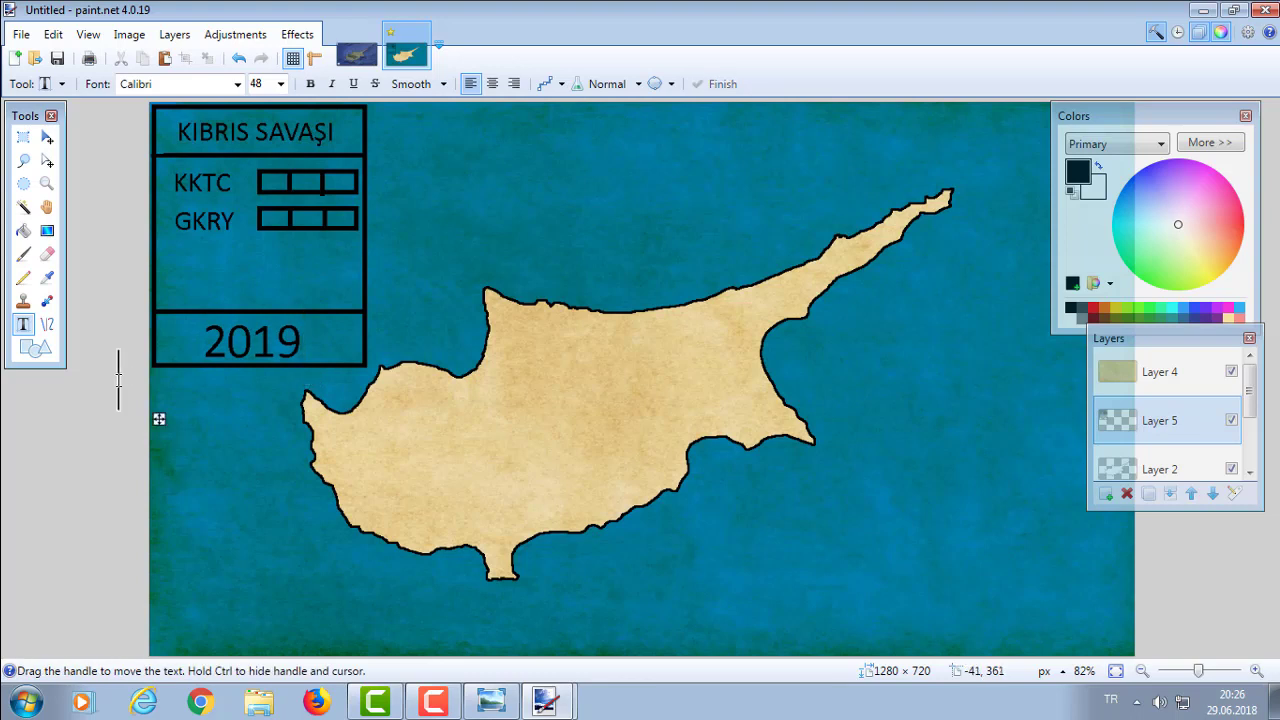